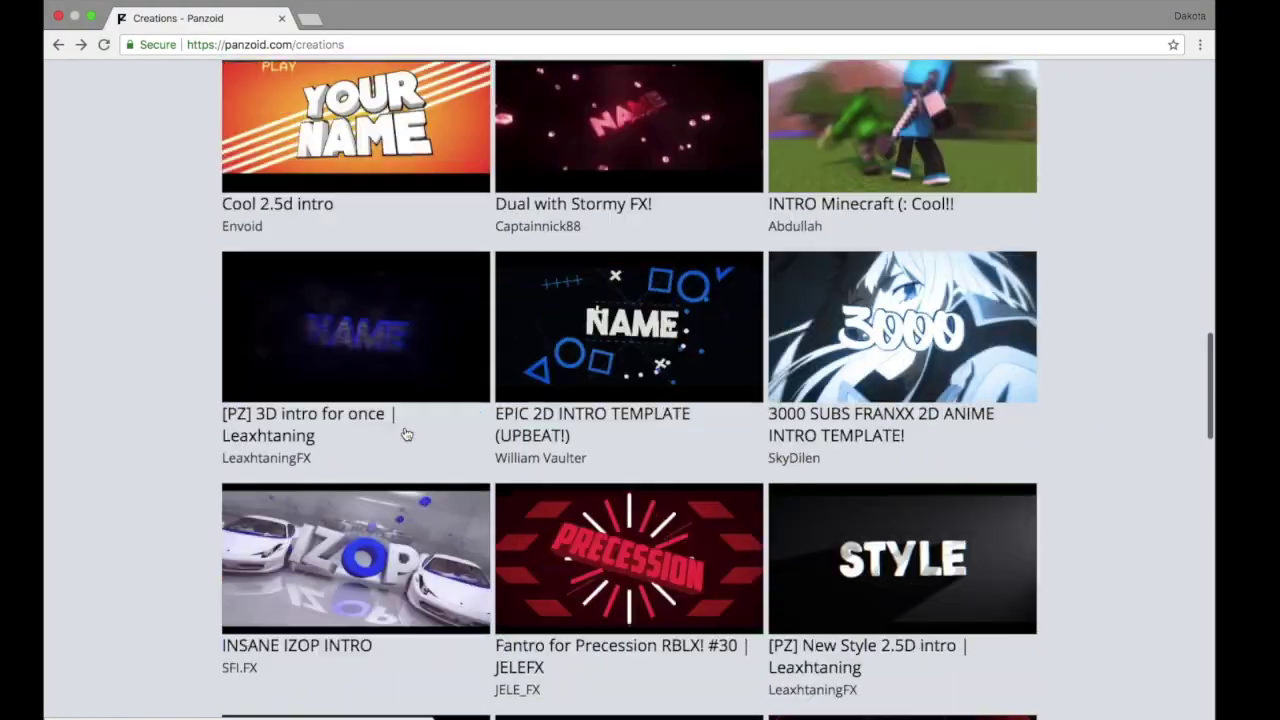
scroll(405, 433, up, 1)
- Find the Cool 2.5d intro template in the creations grid and open it in Clipmaker
click(371, 183)
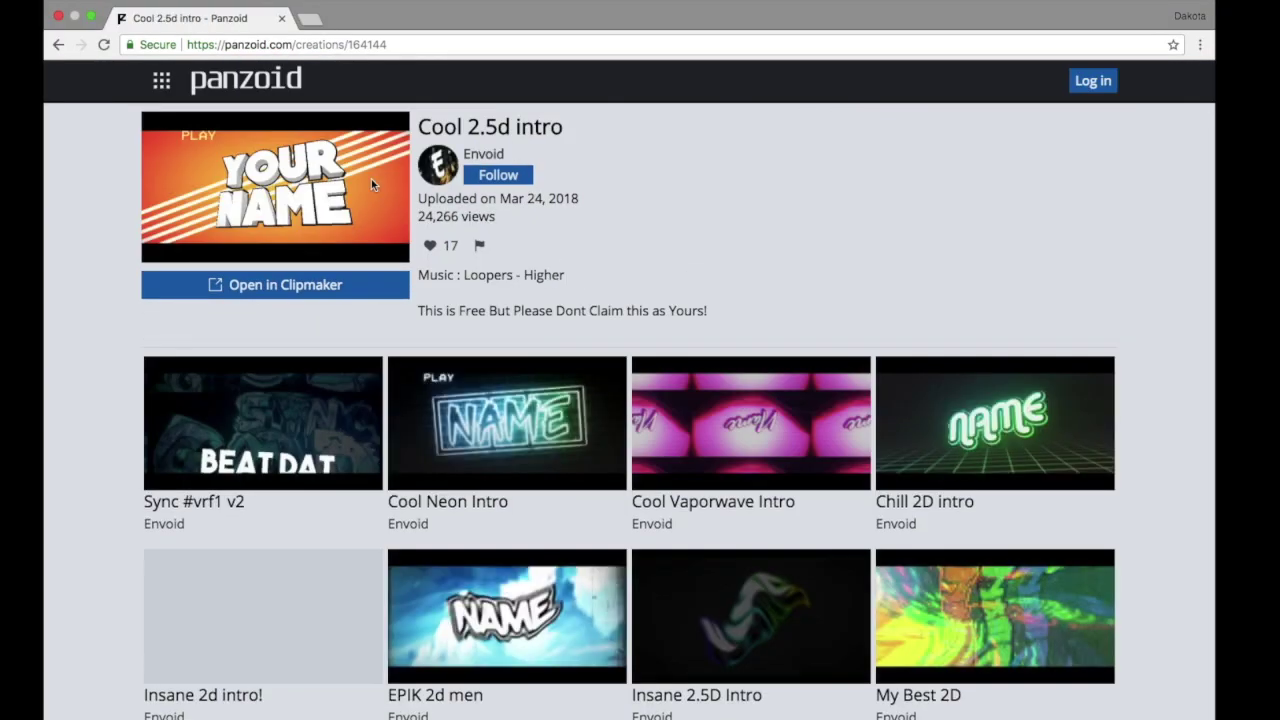
click(300, 285)
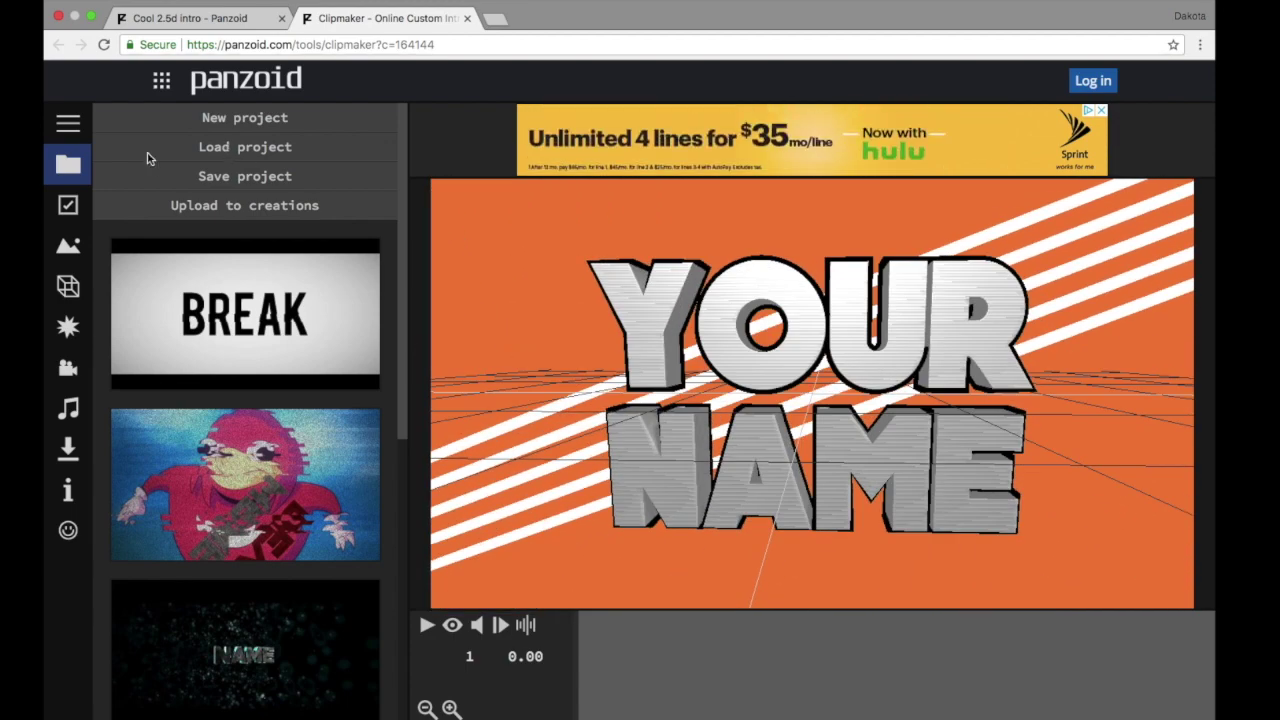
- Show the intro's 3D object list and select the first Text: YOUR object
click(68, 286)
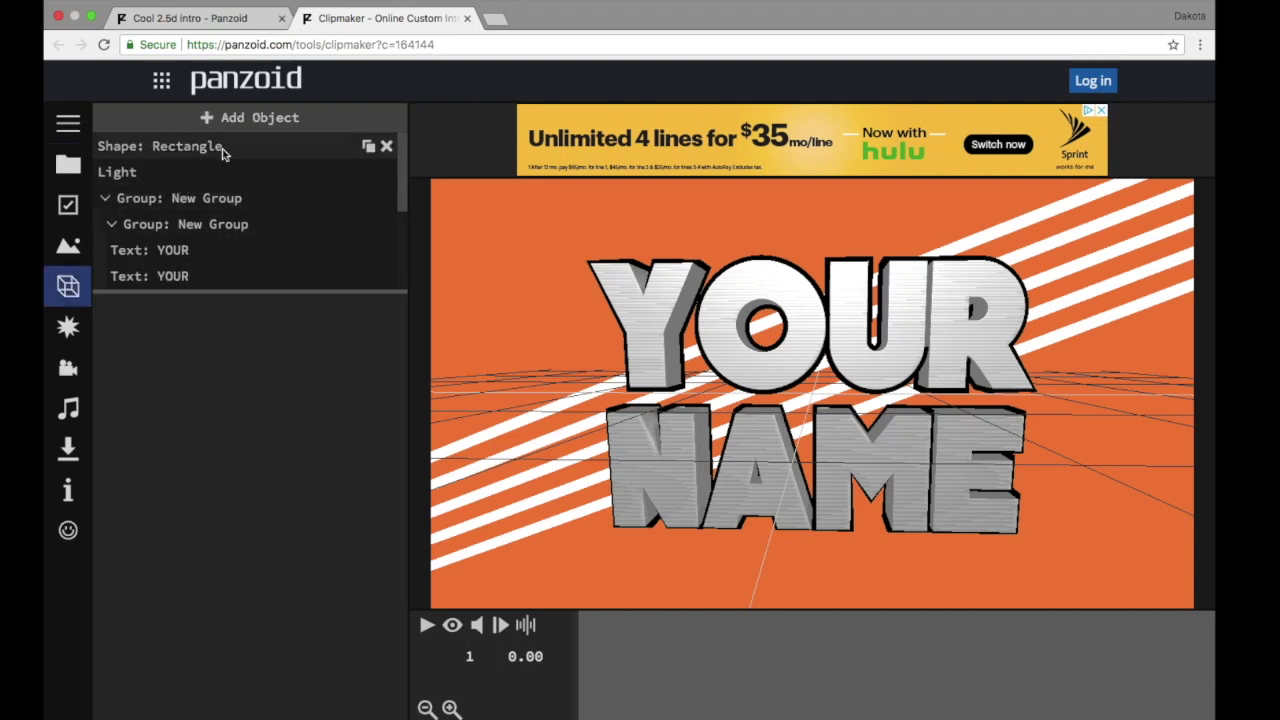
scroll(211, 183, down, 1)
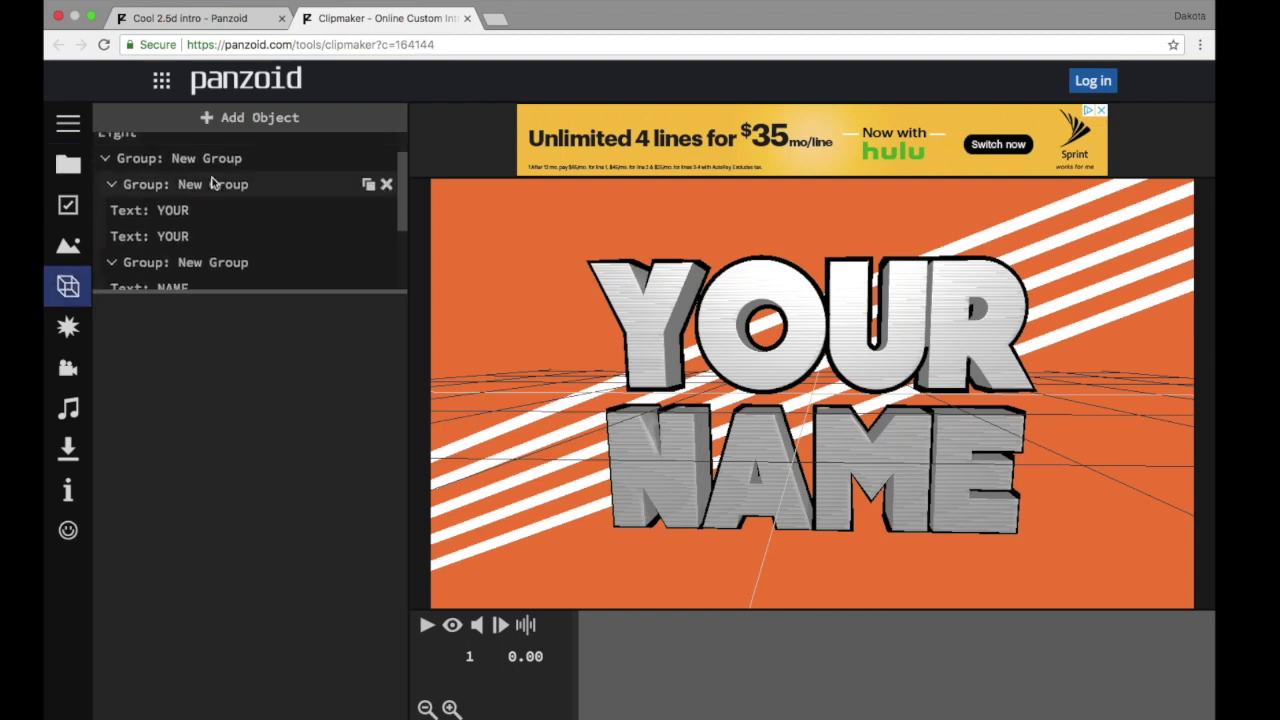
click(211, 208)
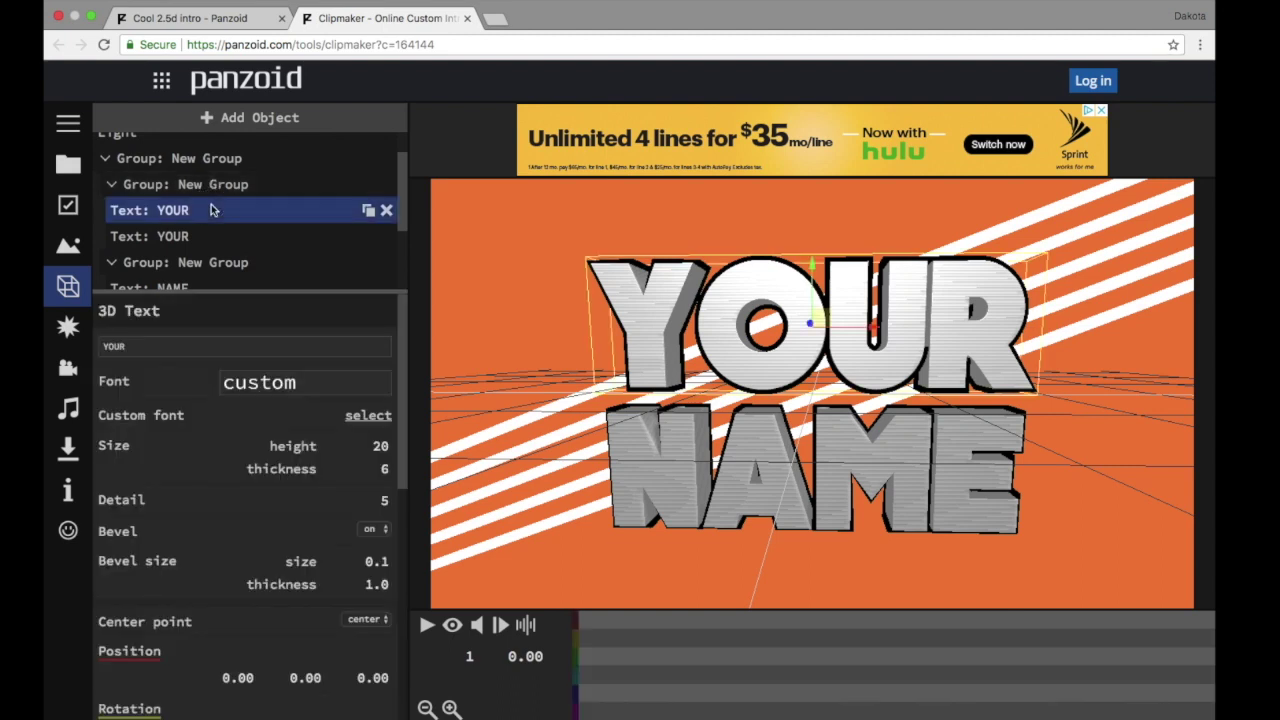
- Change both YOUR text objects to read 'kota'
click(159, 347)
text(a)
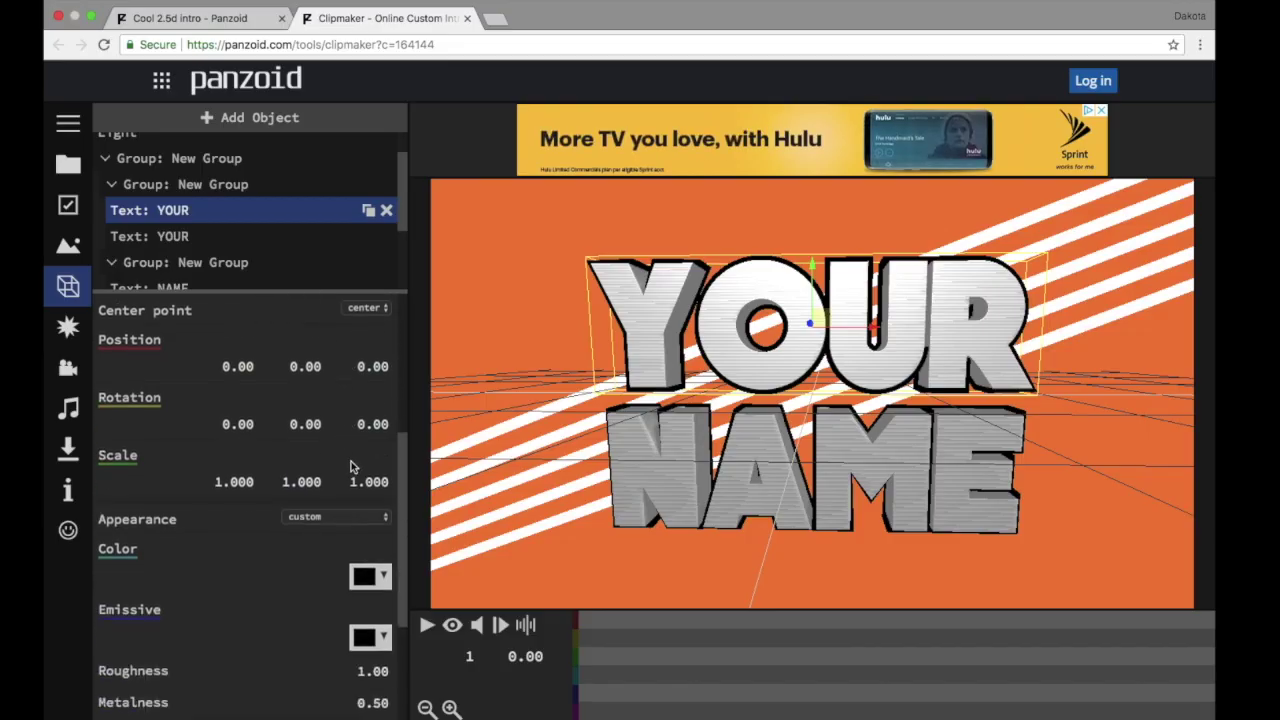
click(150, 236)
triple_click(243, 346)
key(BackSpace)
text(kota)
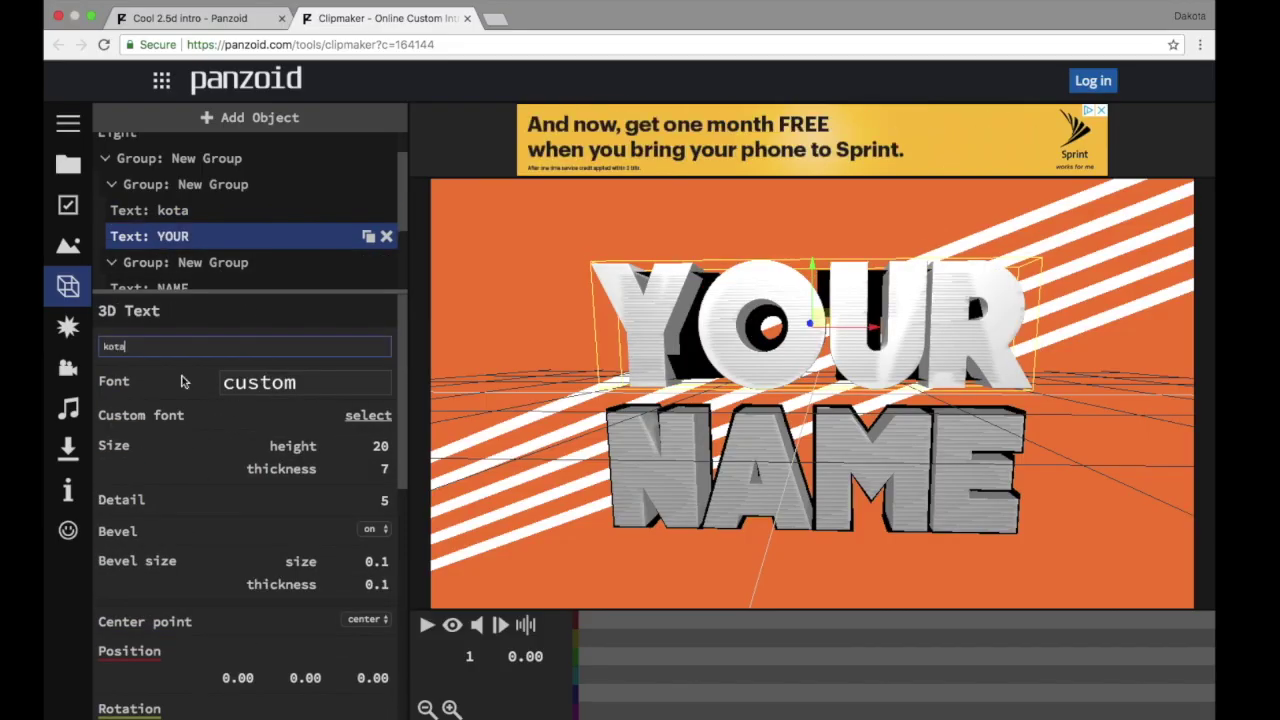
- Color the KOTA text purple
scroll(249, 452, down, 3)
click(365, 703)
click(497, 523)
click(636, 664)
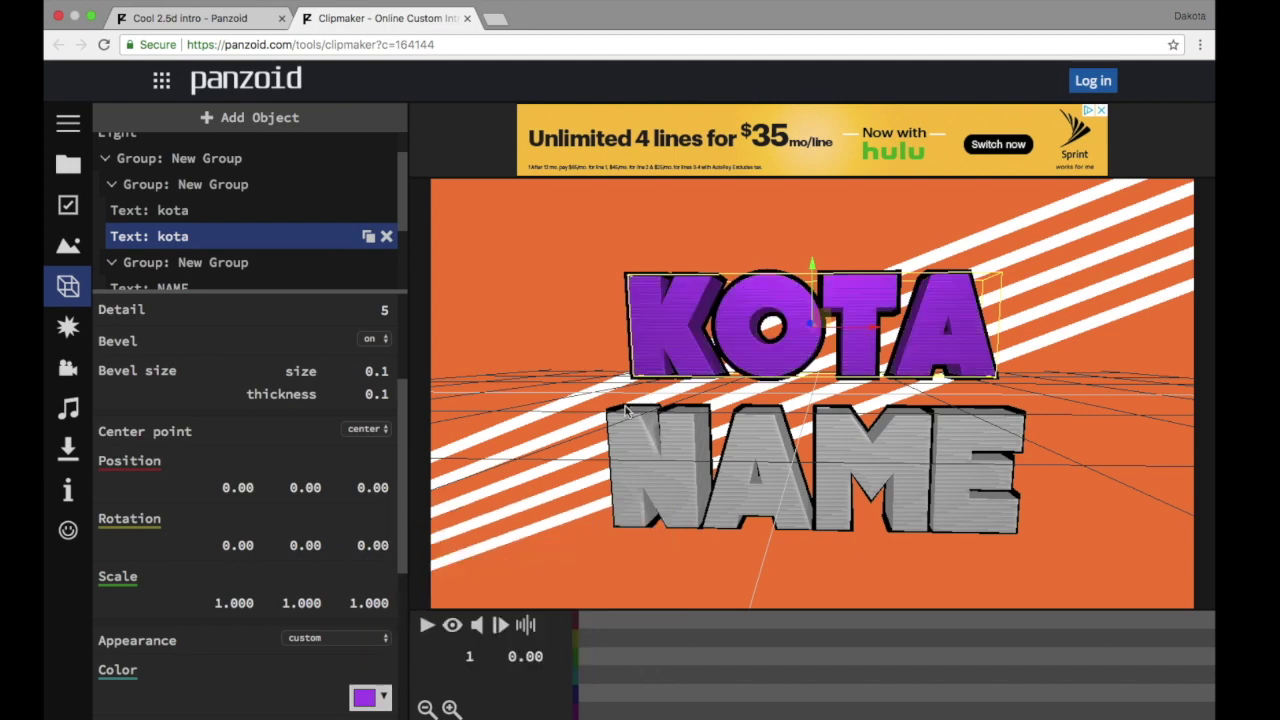
- Change both NAME text objects to read 'ko'
scroll(292, 233, down, 3)
click(291, 222)
scroll(244, 330, up, 3)
click(246, 347)
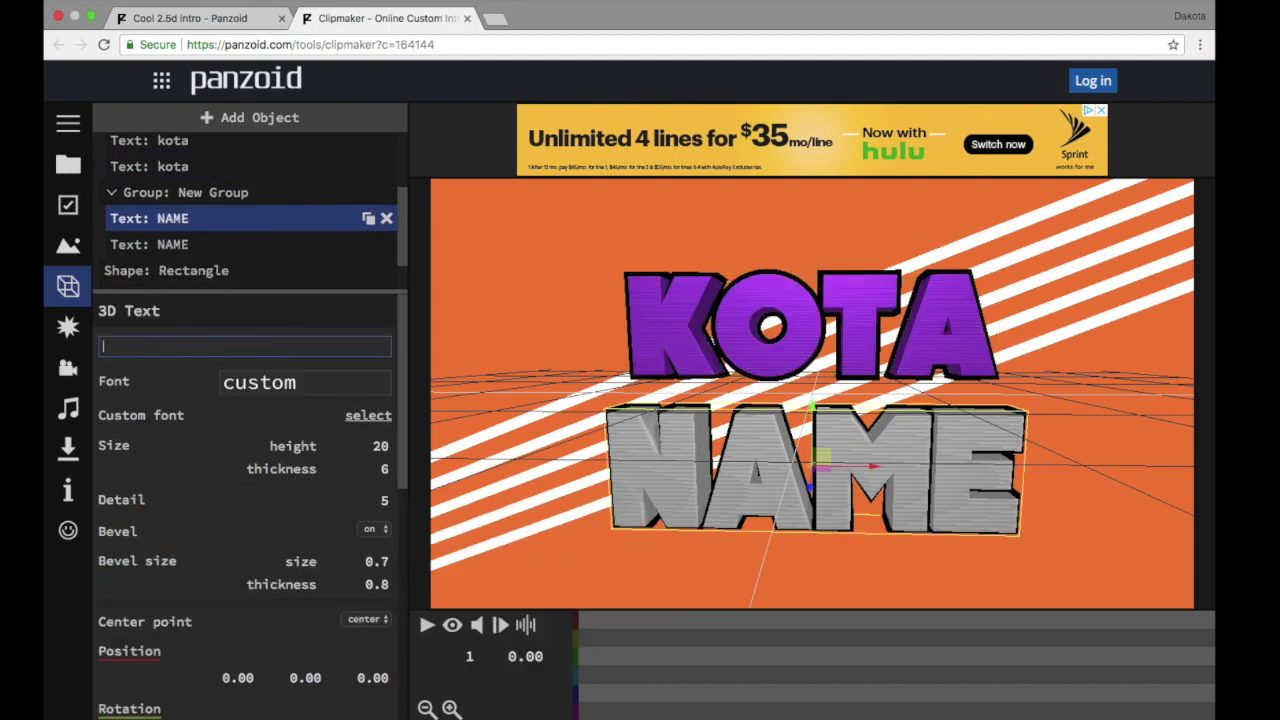
text(ko)
click(150, 244)
triple_click(212, 350)
key(BackSpace)
scroll(235, 414, down, 3)
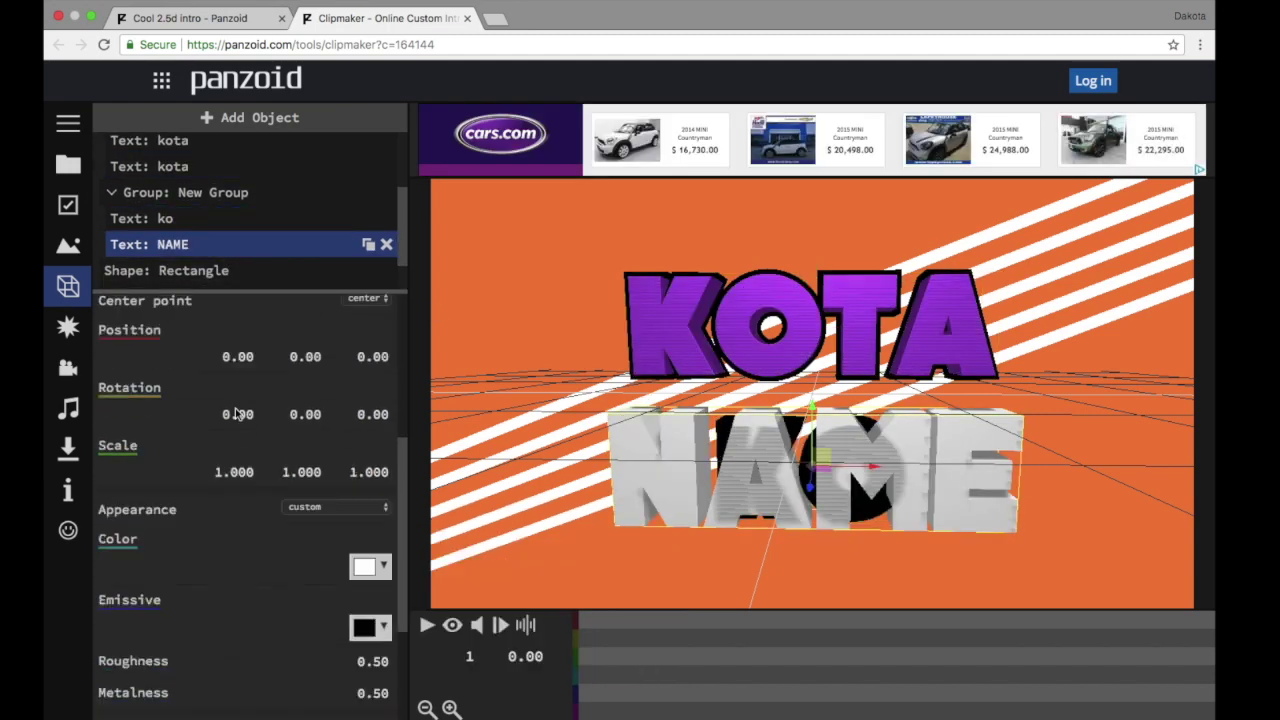
scroll(235, 414, down, 1)
text(ko)
- Give the KO text a green Color and teal Emissive glow, then start choosing a purple for the stripes
click(370, 520)
click(600, 575)
click(640, 697)
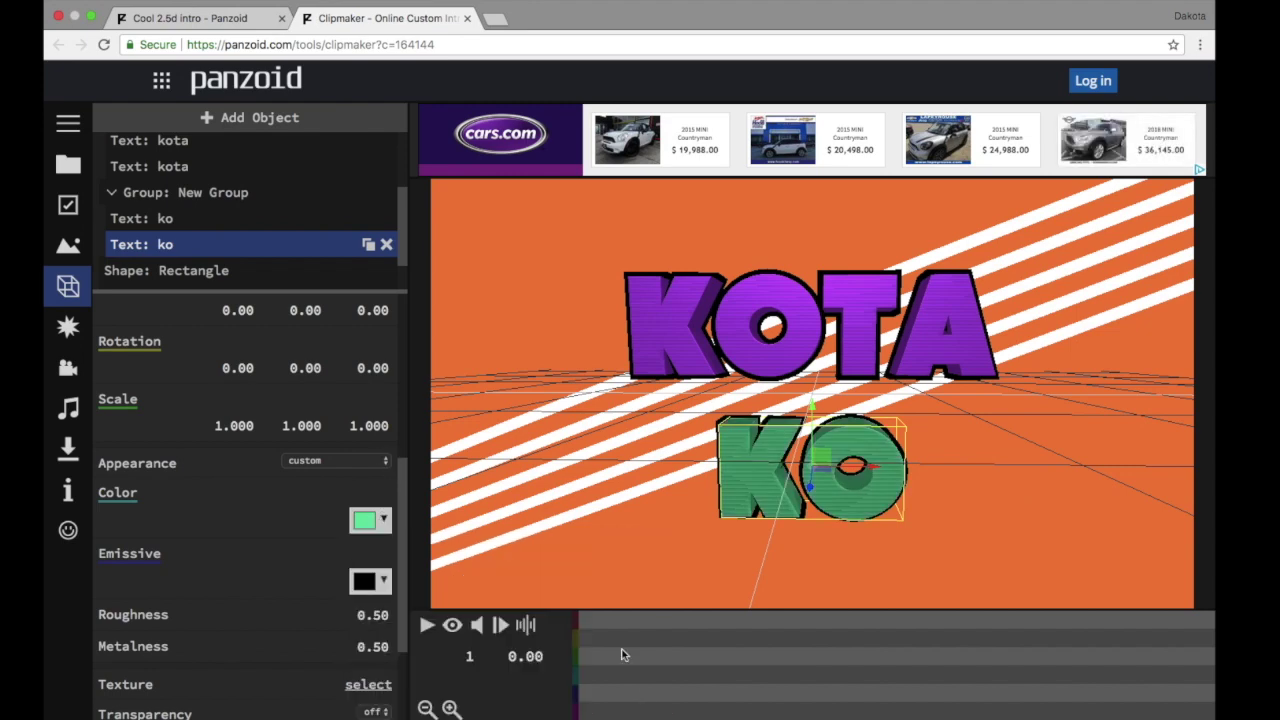
click(370, 581)
click(648, 430)
click(634, 549)
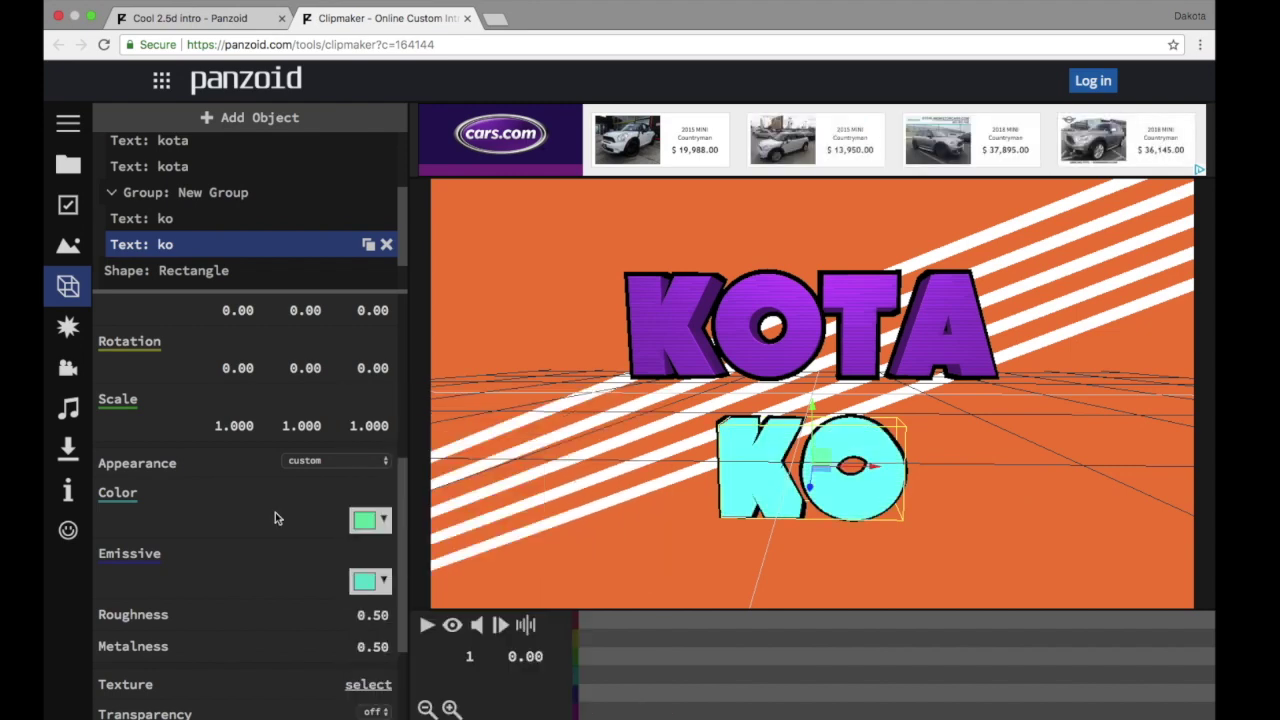
click(652, 620)
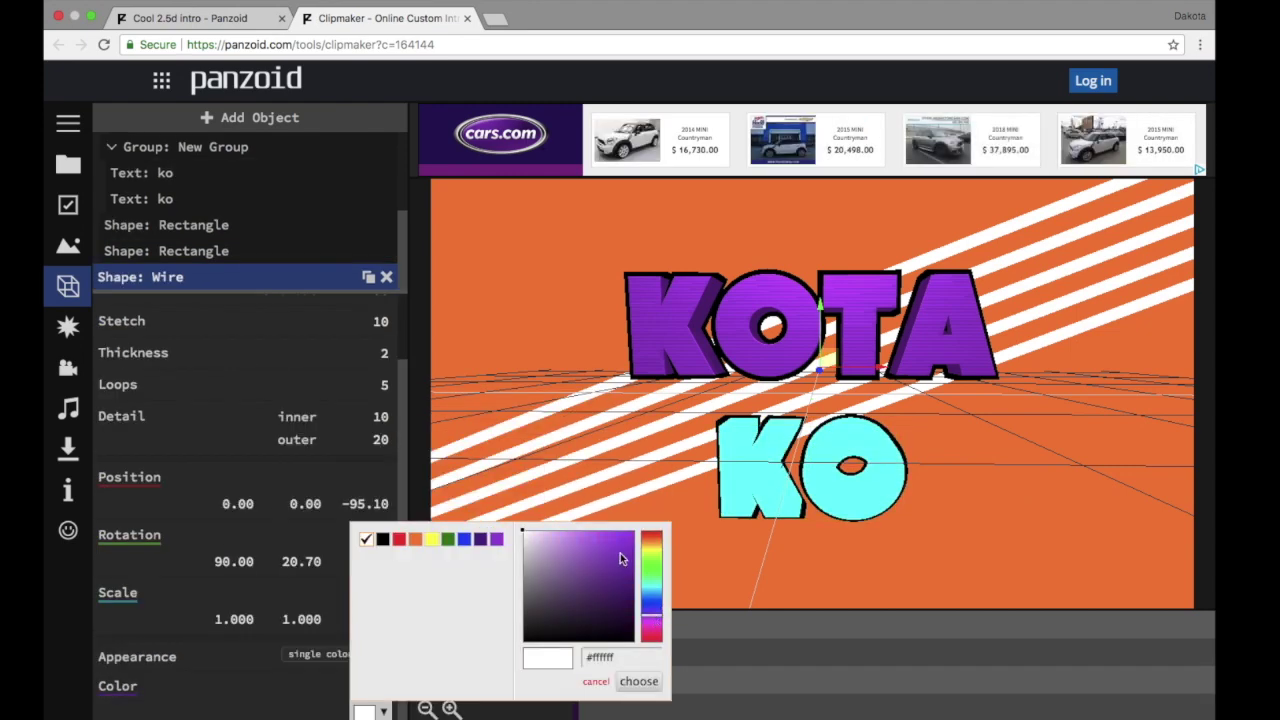
- Color the wire stripes purple, then switch them to teal #1accb5
click(620, 558)
click(644, 683)
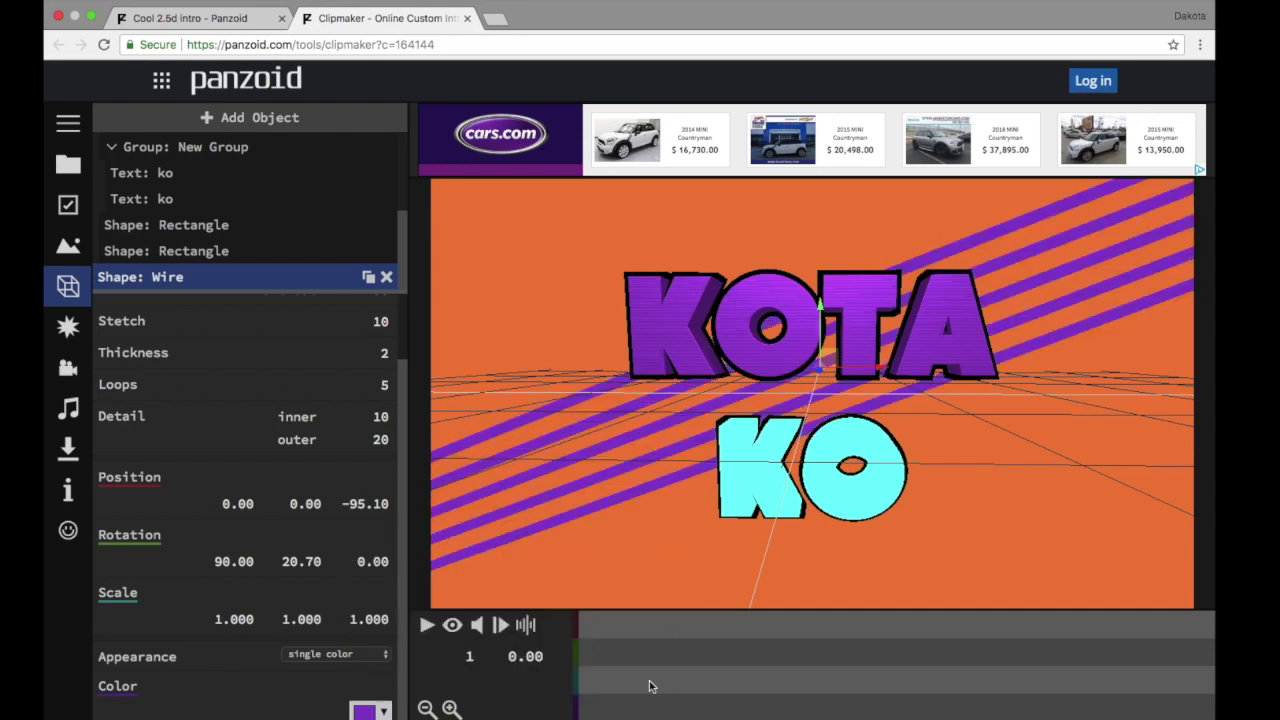
click(367, 711)
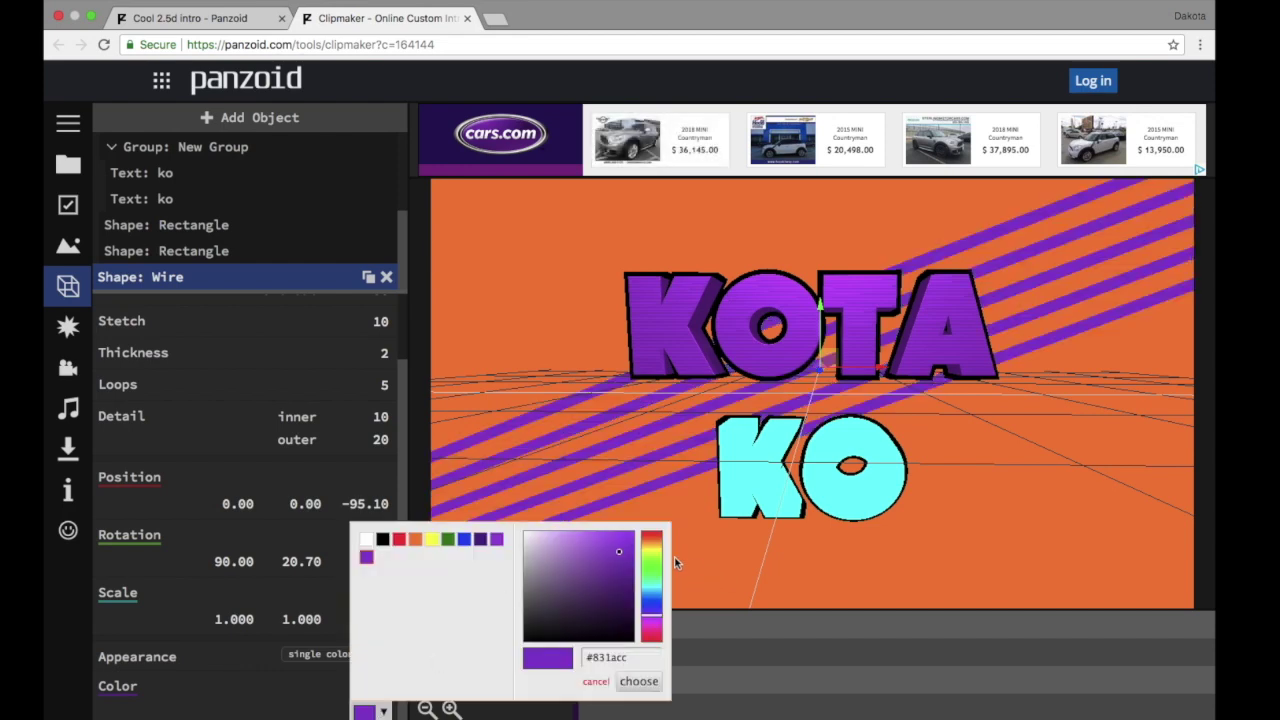
click(649, 588)
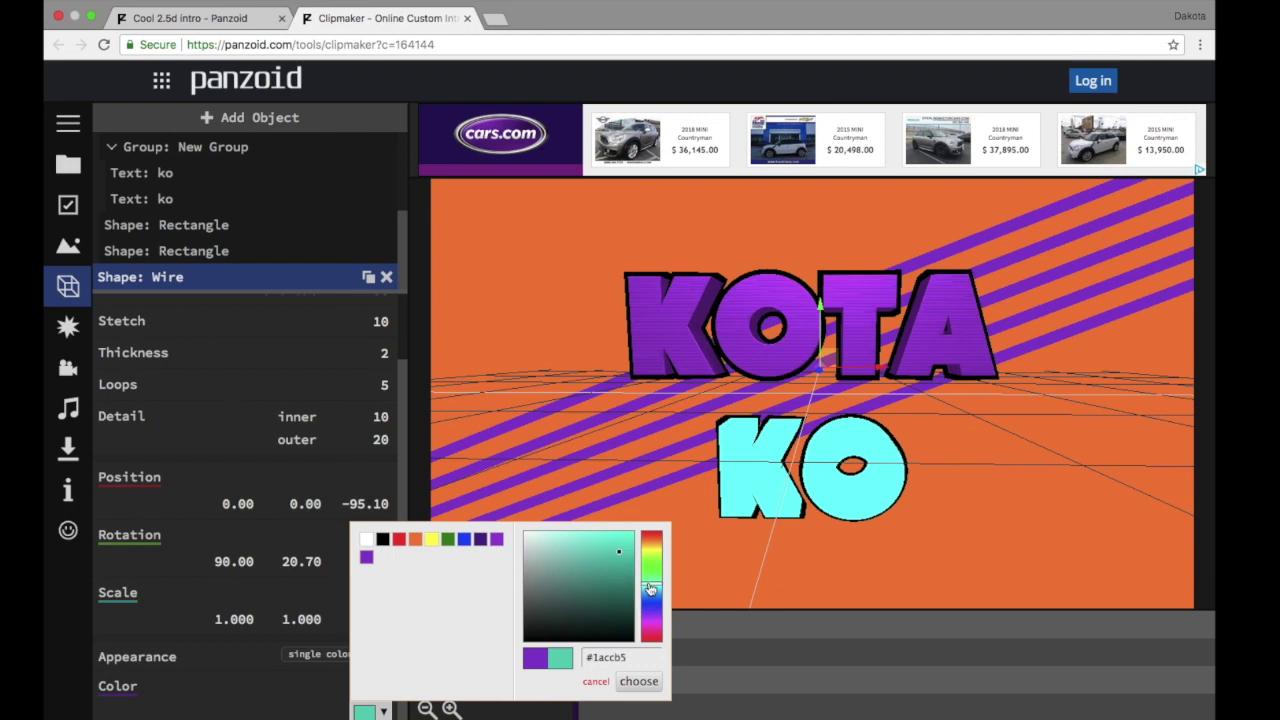
click(639, 681)
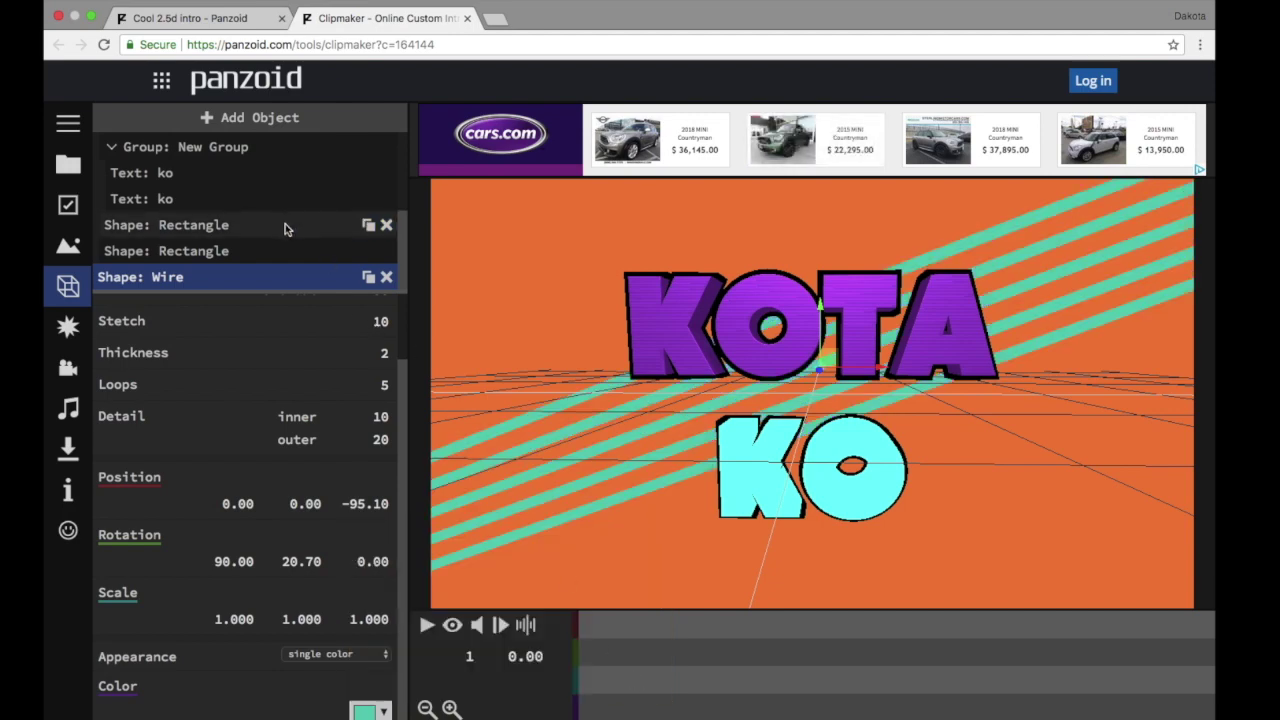
- Load a song file as the intro's soundtrack and preview the playback
click(300, 251)
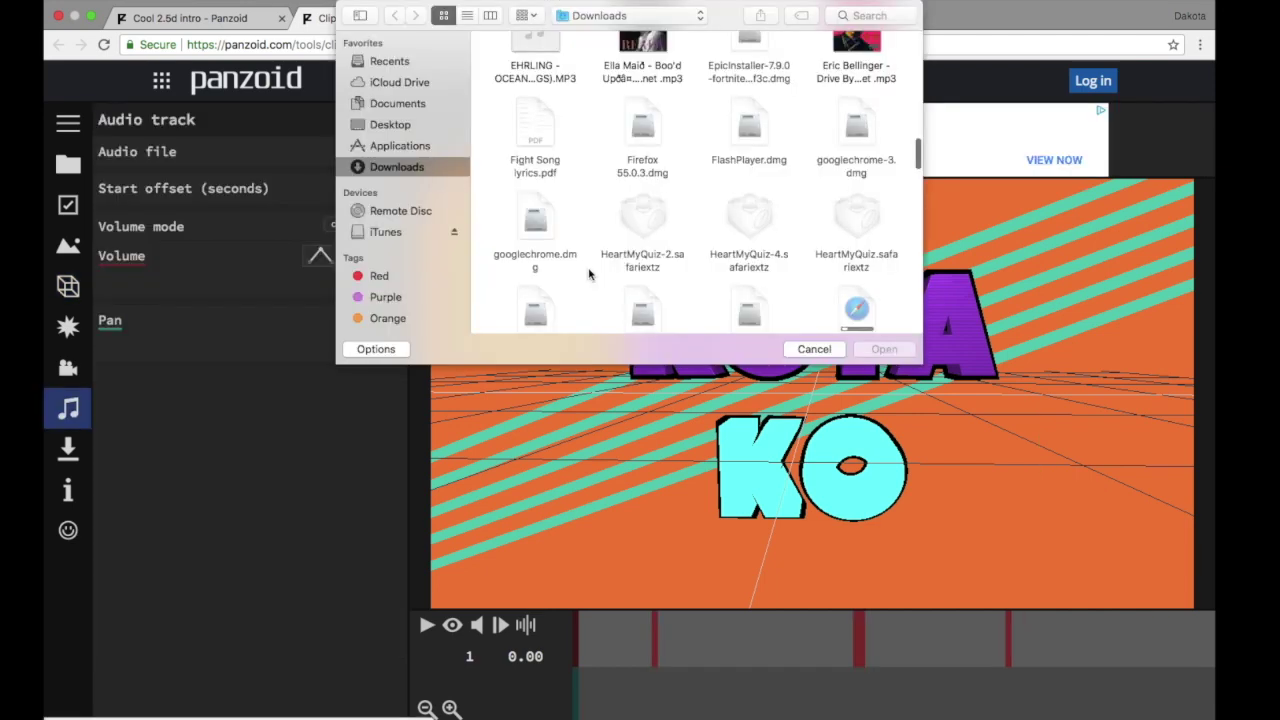
scroll(589, 275, up, 2)
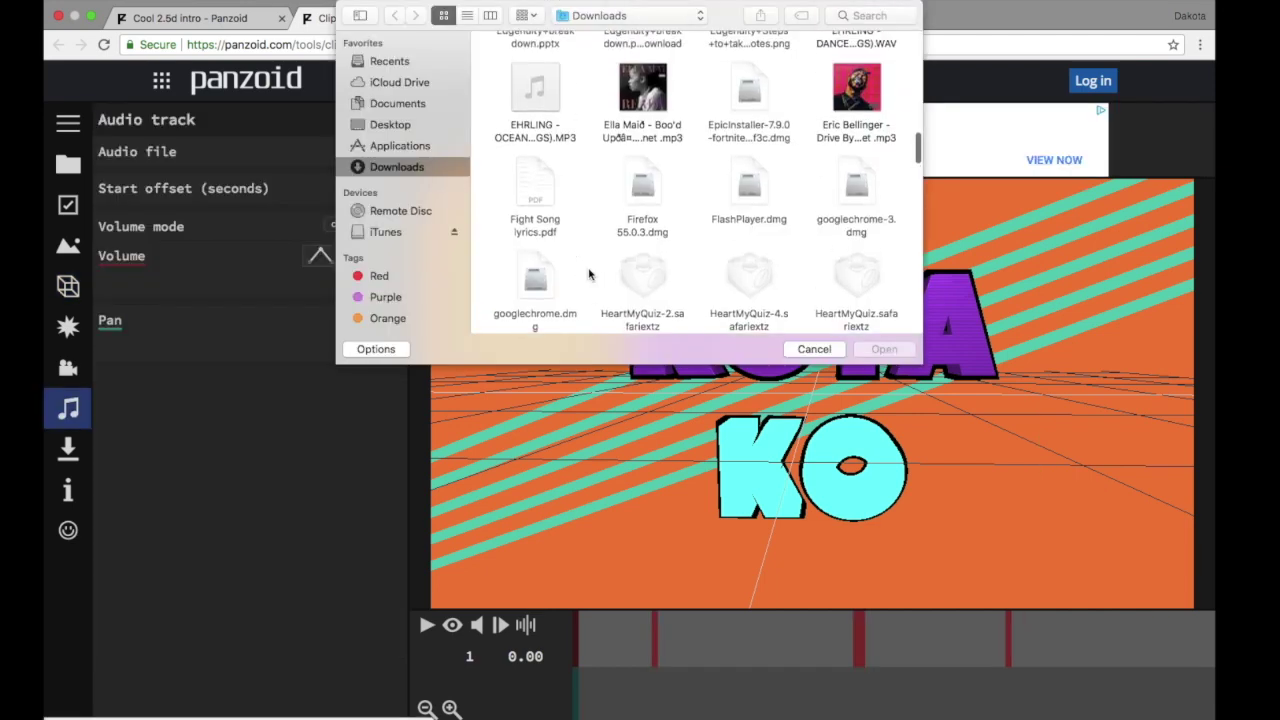
click(856, 117)
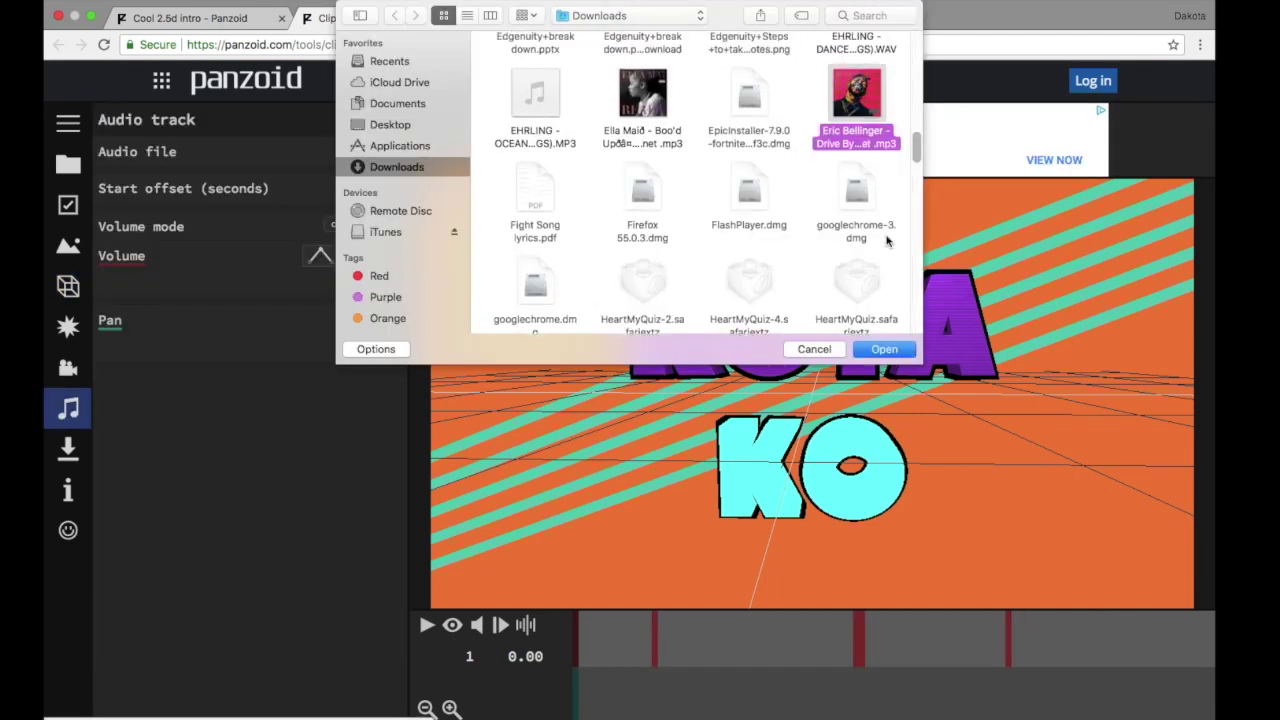
click(889, 355)
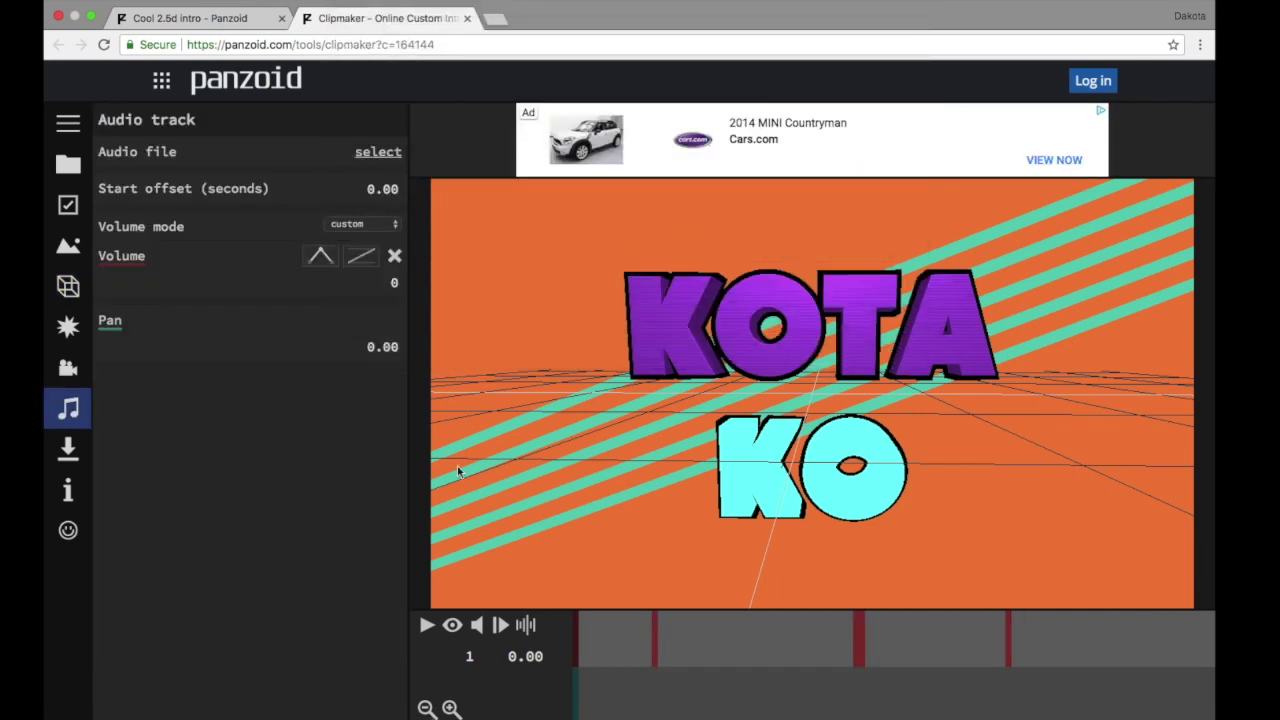
click(427, 625)
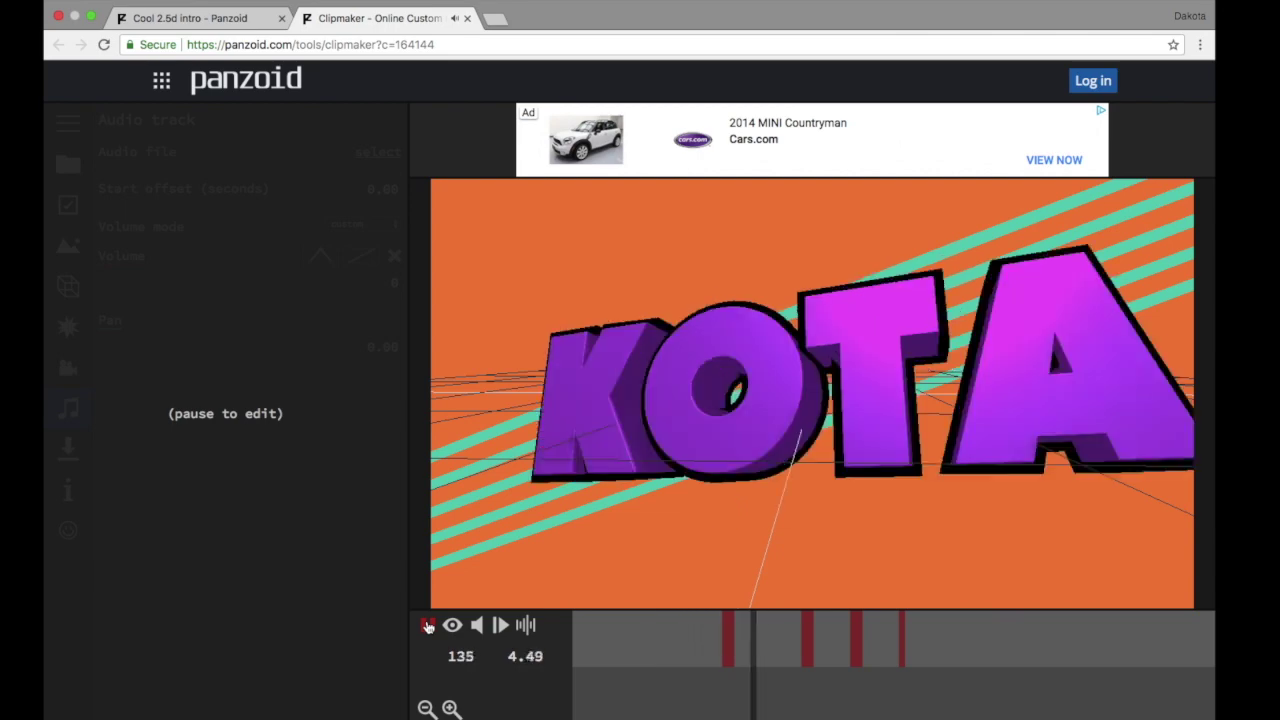
click(427, 625)
- Browse Downloads for a different audio file, then cancel without choosing one
click(378, 152)
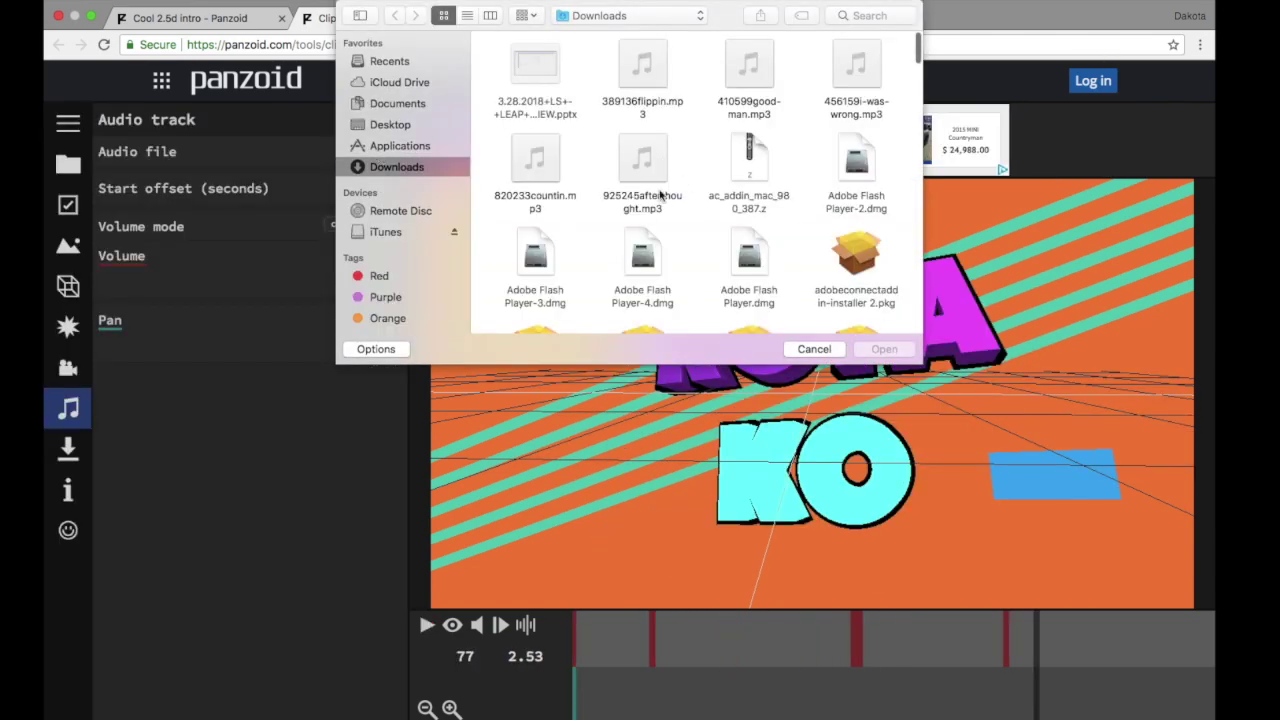
scroll(659, 195, down, 5)
scroll(659, 195, down, 3)
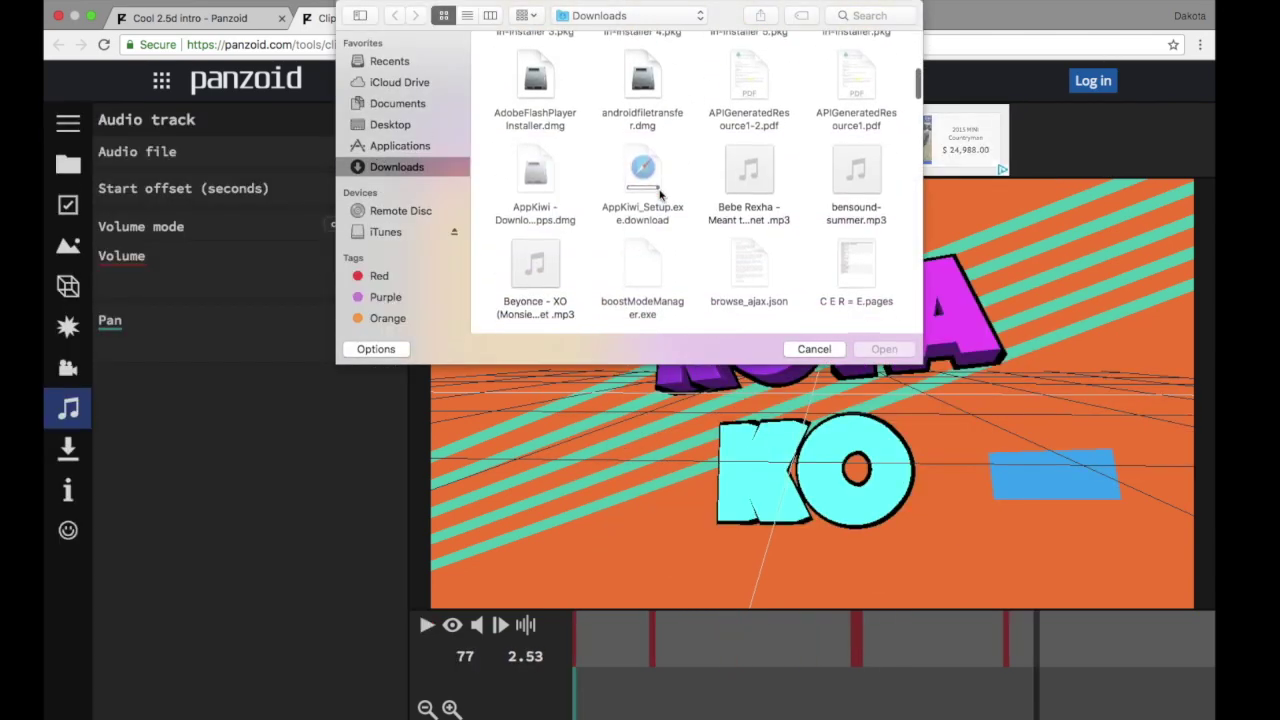
scroll(659, 195, down, 3)
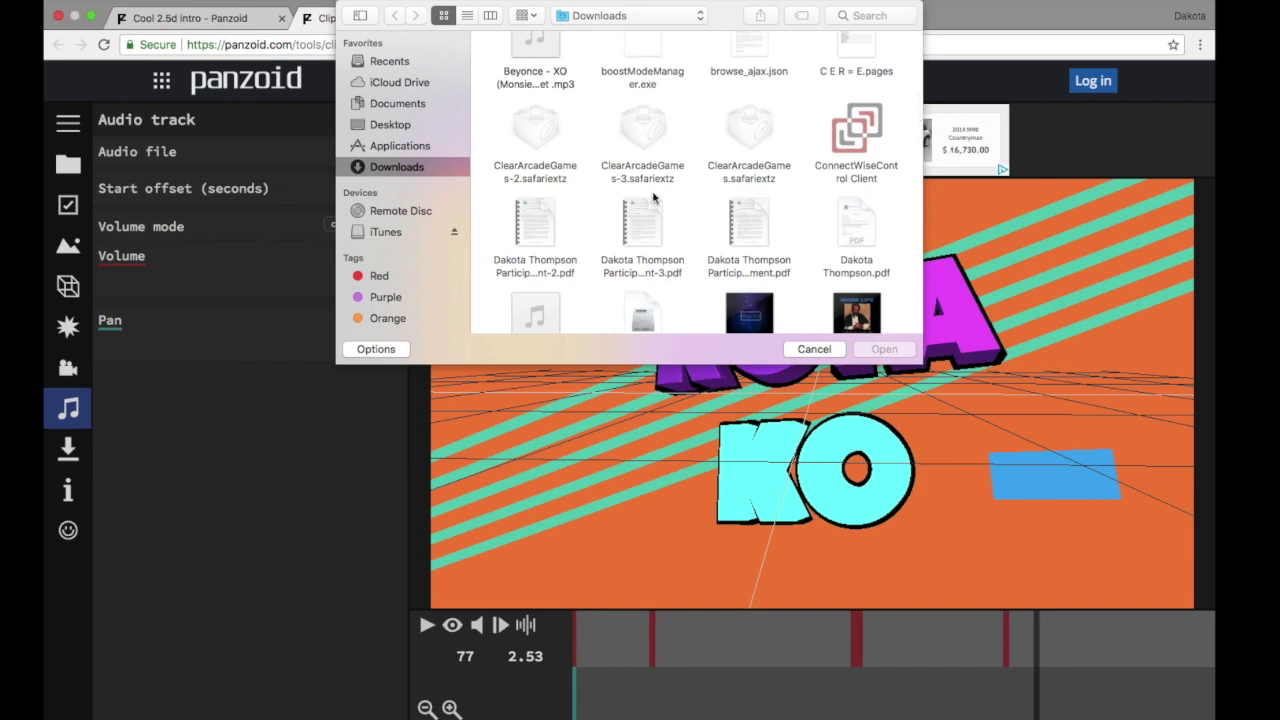
scroll(659, 200, up, 5)
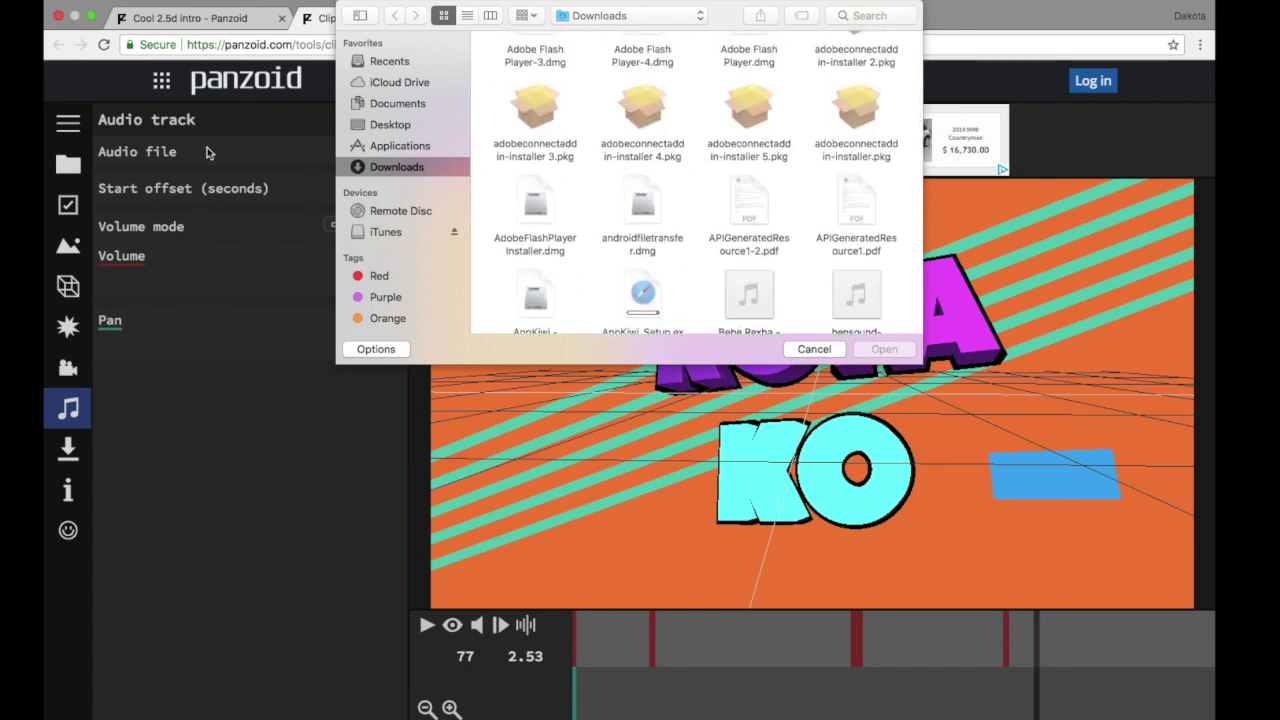
click(826, 347)
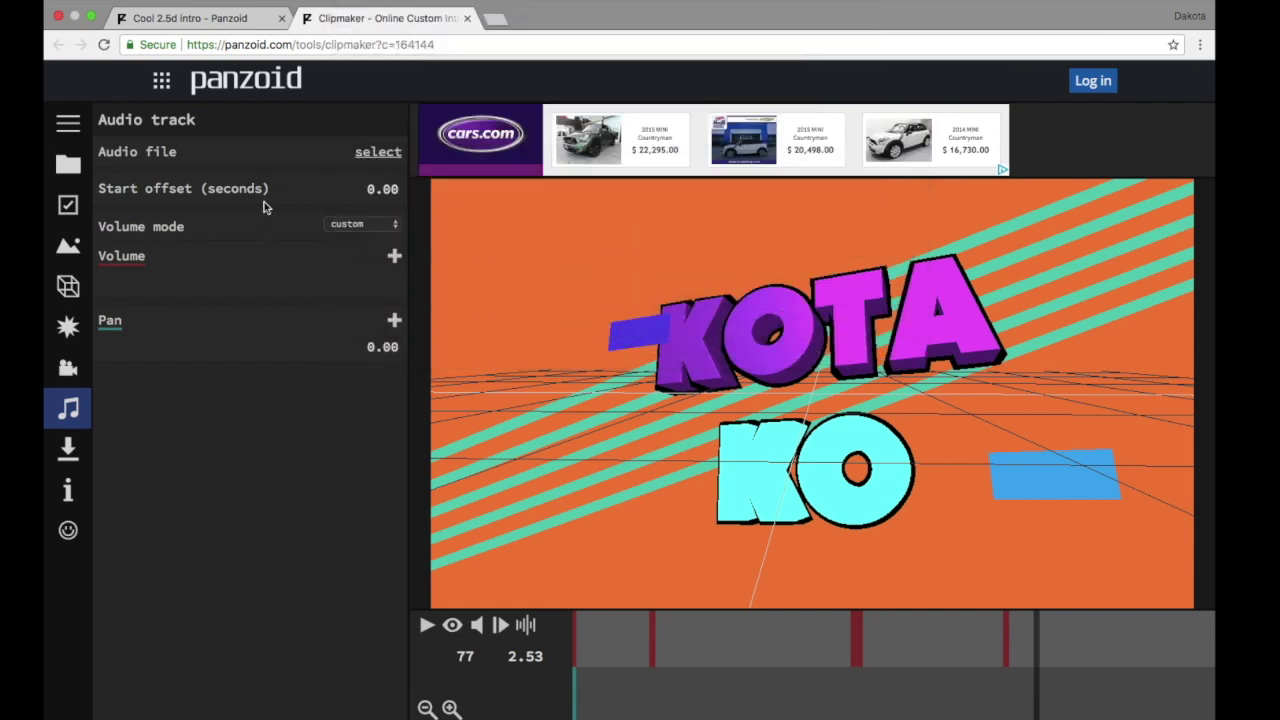
- Set the music to fade in/out with a 12-second start offset and preview it
click(350, 221)
click(355, 210)
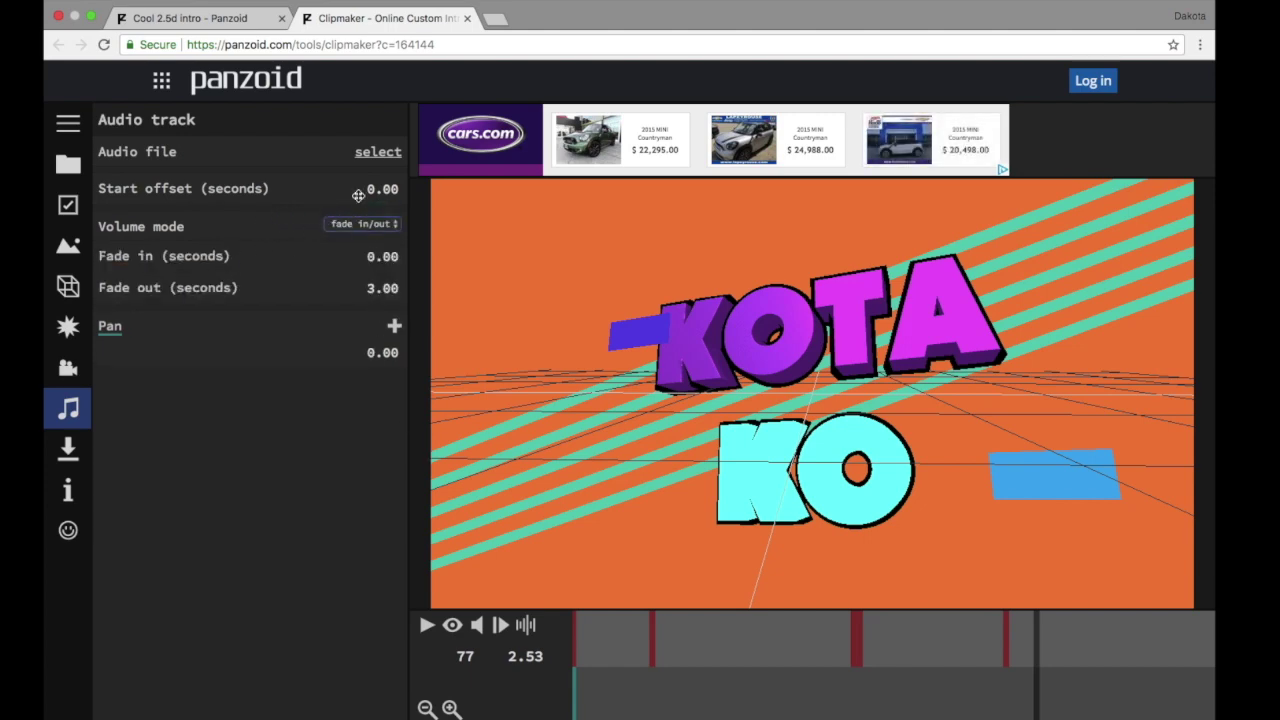
click(394, 193)
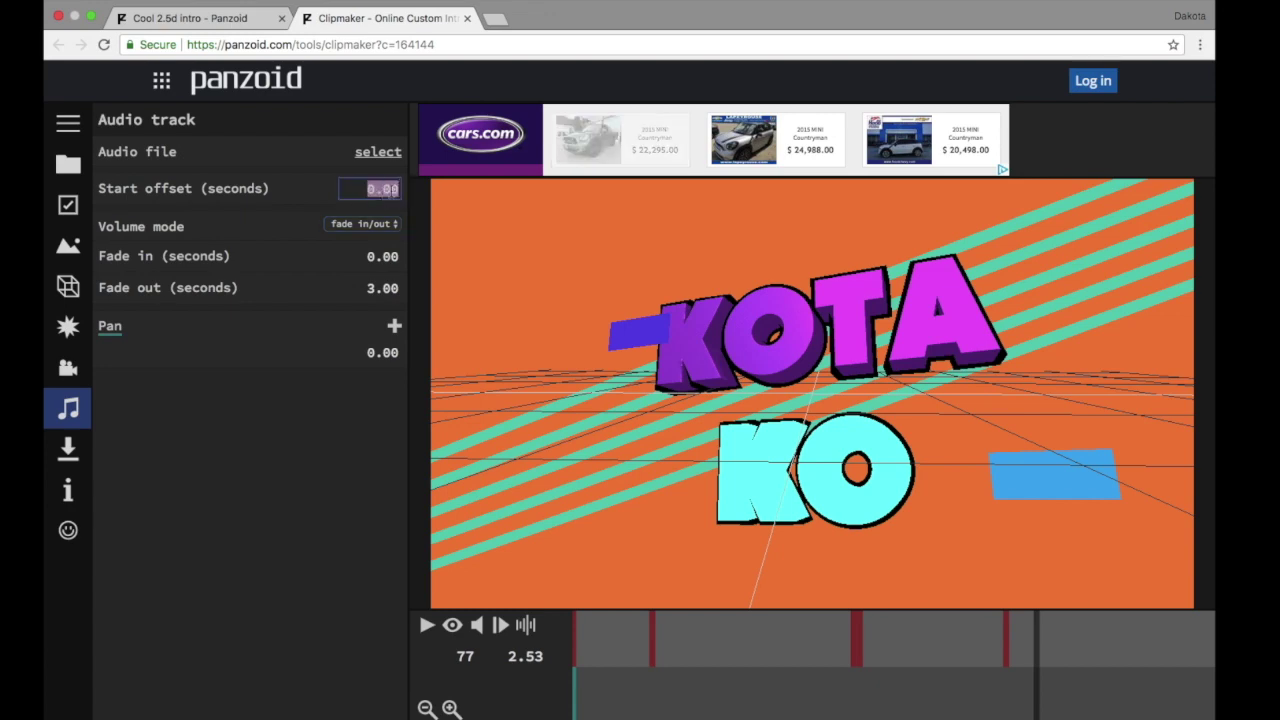
key(BackSpace)
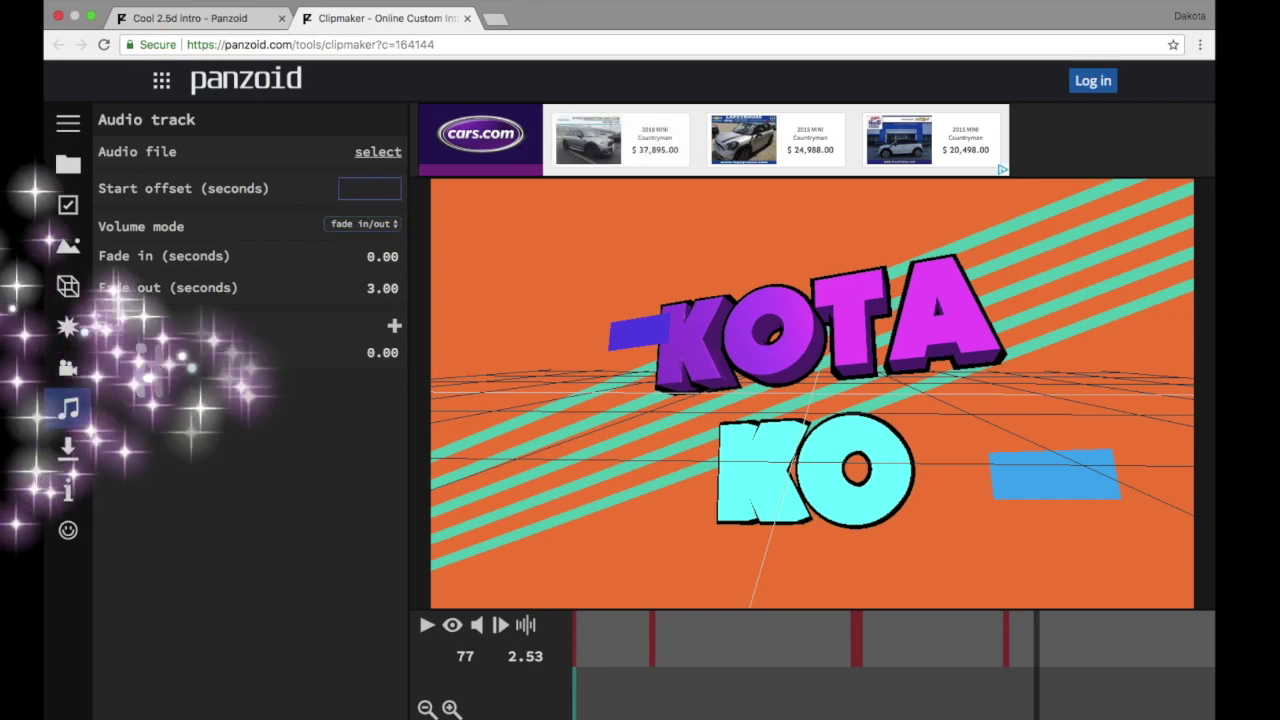
text(12)
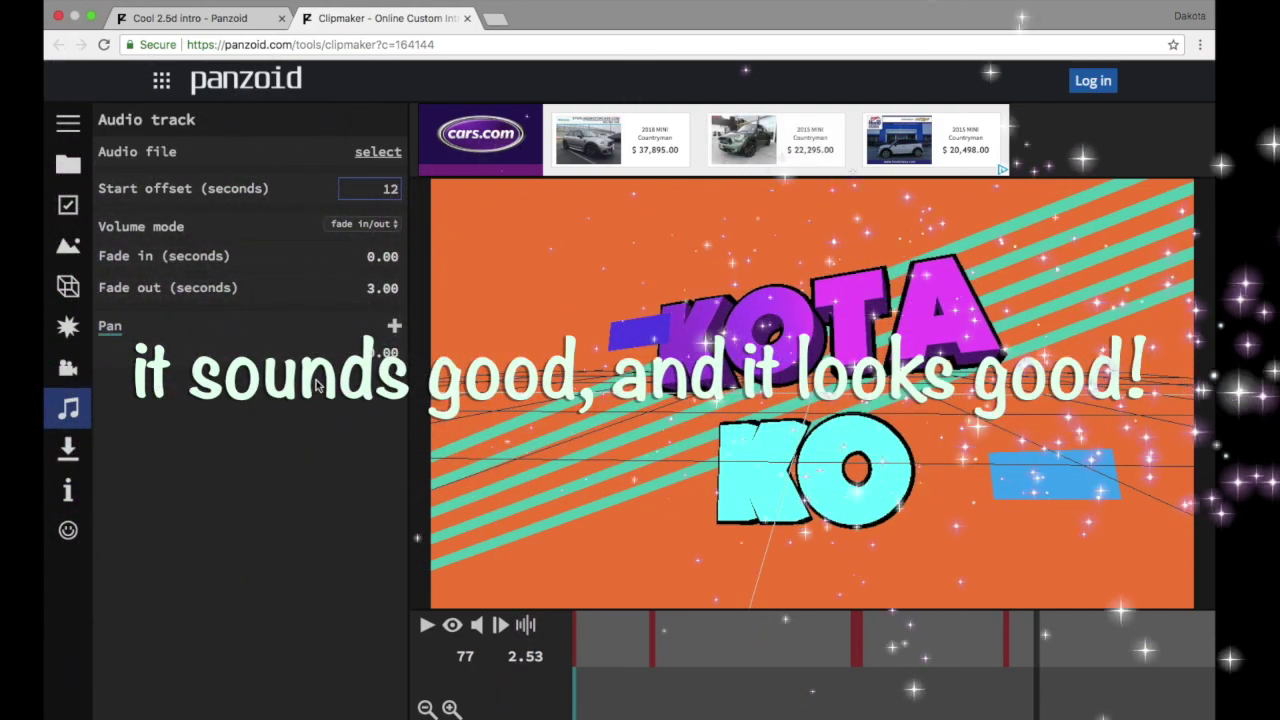
key(Return)
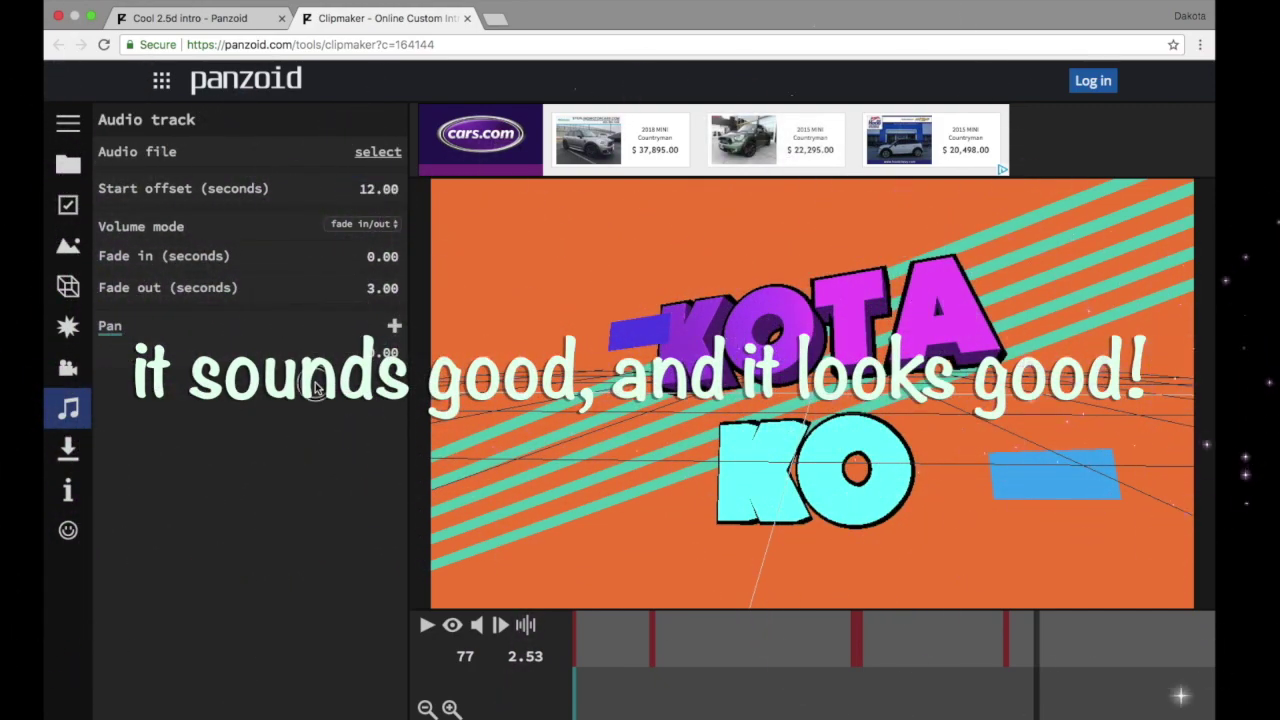
click(427, 625)
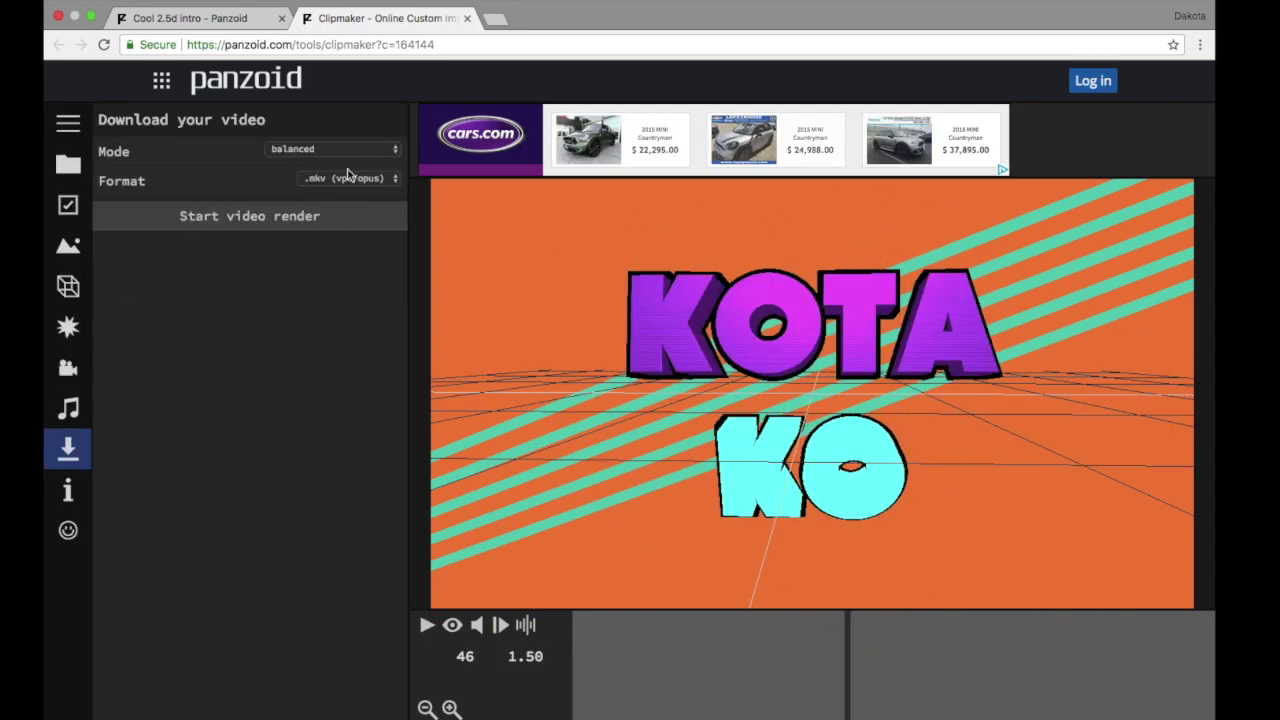
- Render the KOTA intro and download it as video (6).mkv
click(293, 216)
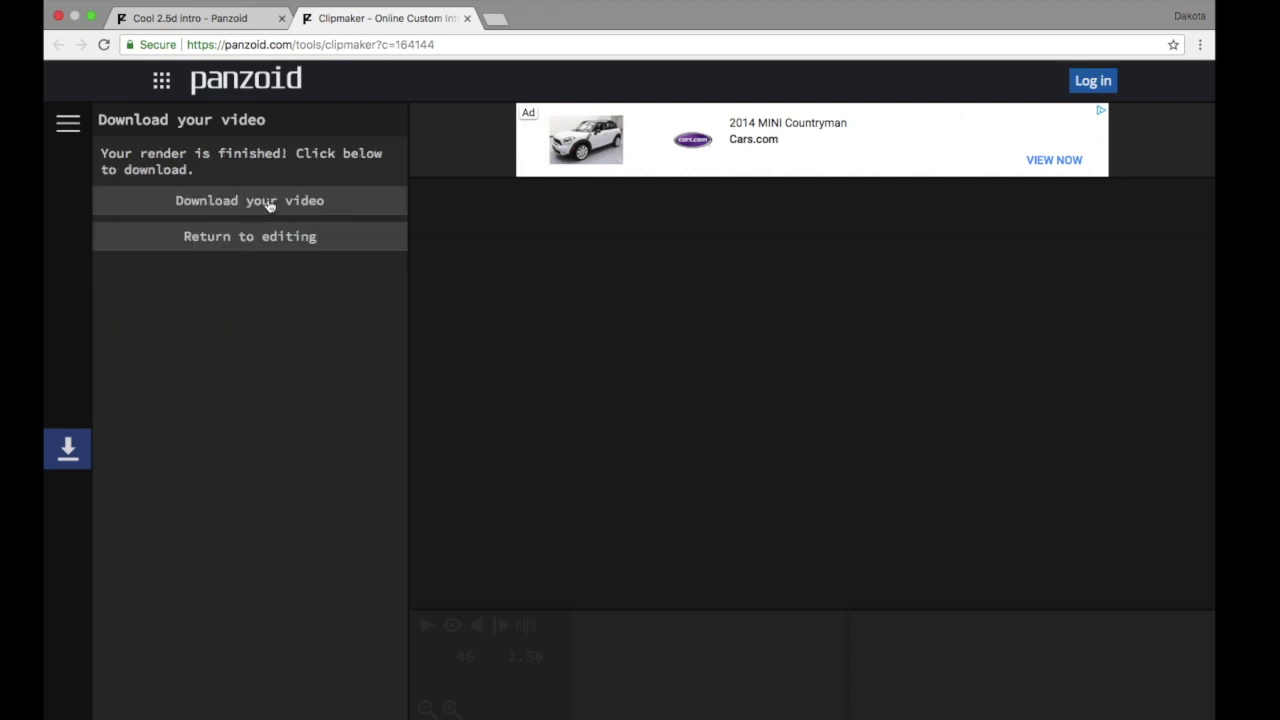
click(268, 204)
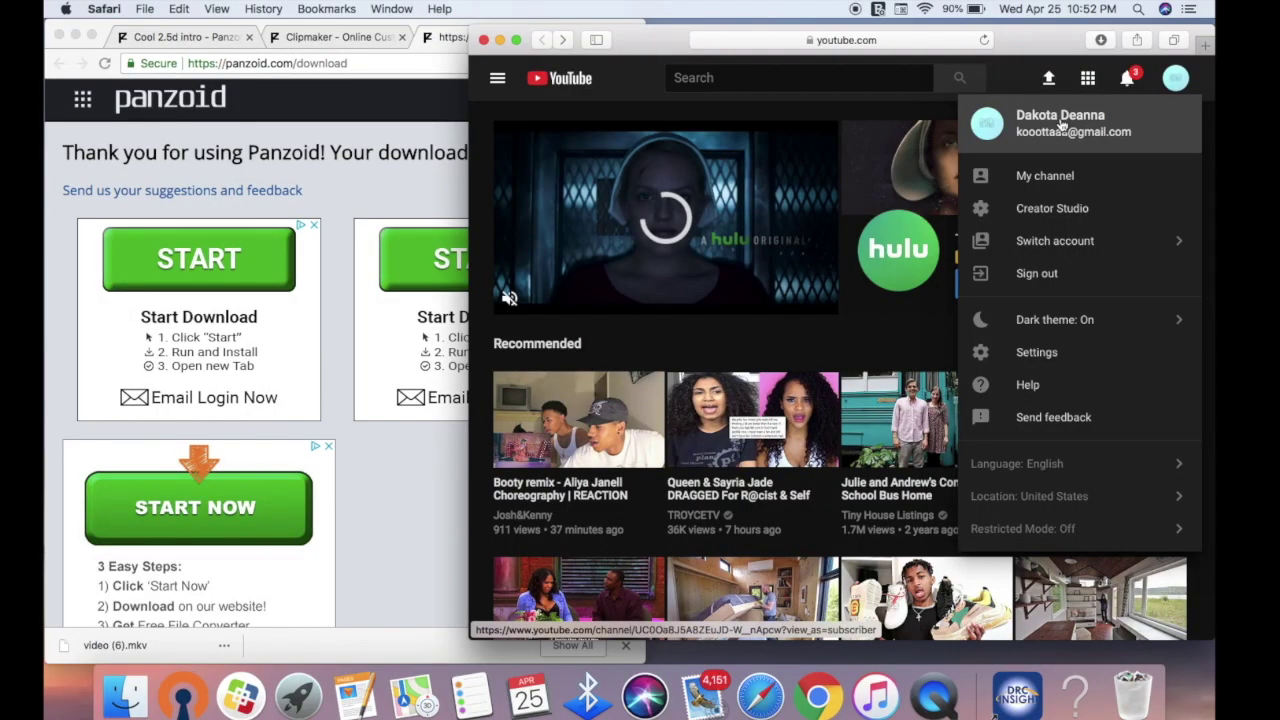
- Upload video (6).mkv from the YouTube channel's upload page
click(1060, 124)
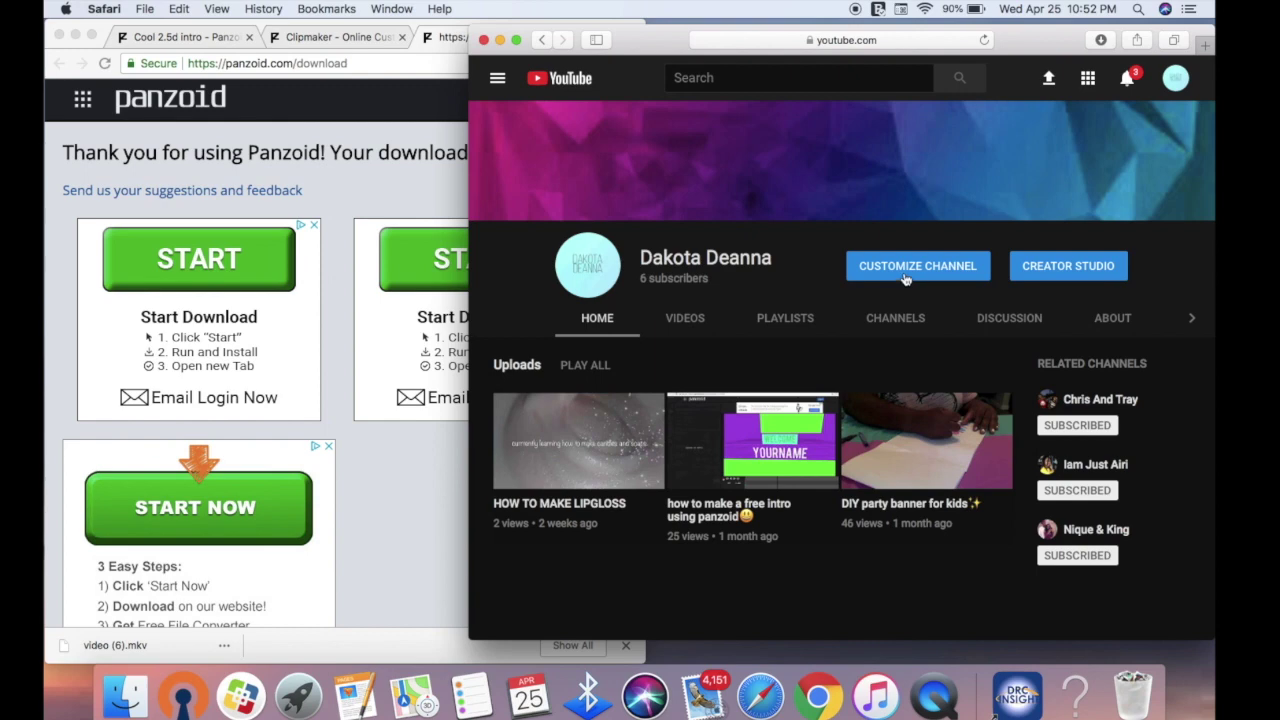
click(1050, 80)
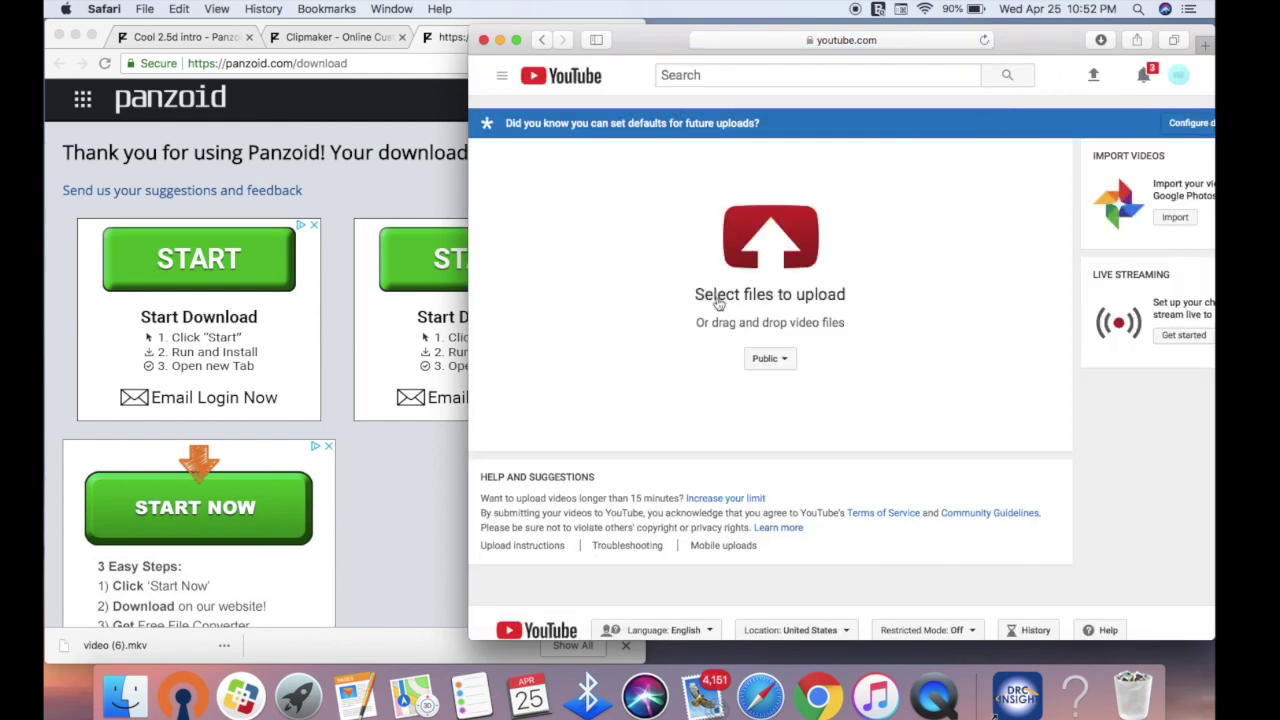
drag(163, 650, 772, 253)
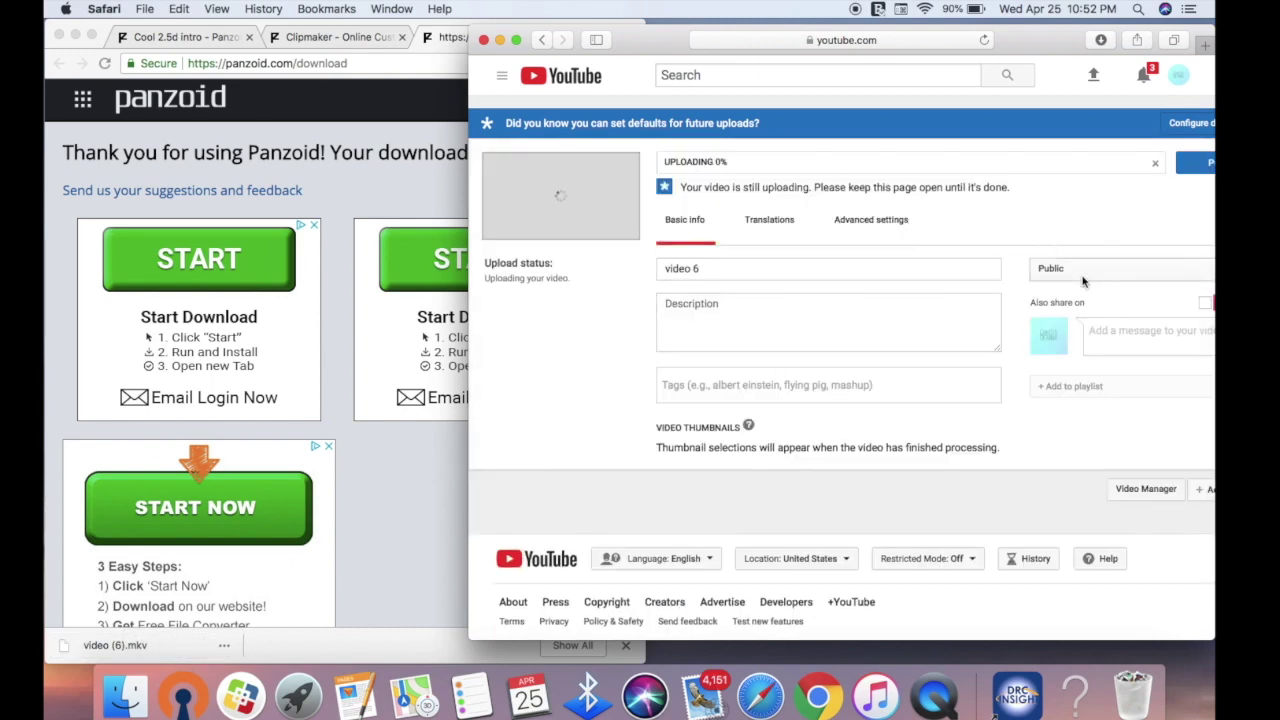
- Set the upload's privacy to Private and finish publishing it
click(1082, 282)
click(1076, 298)
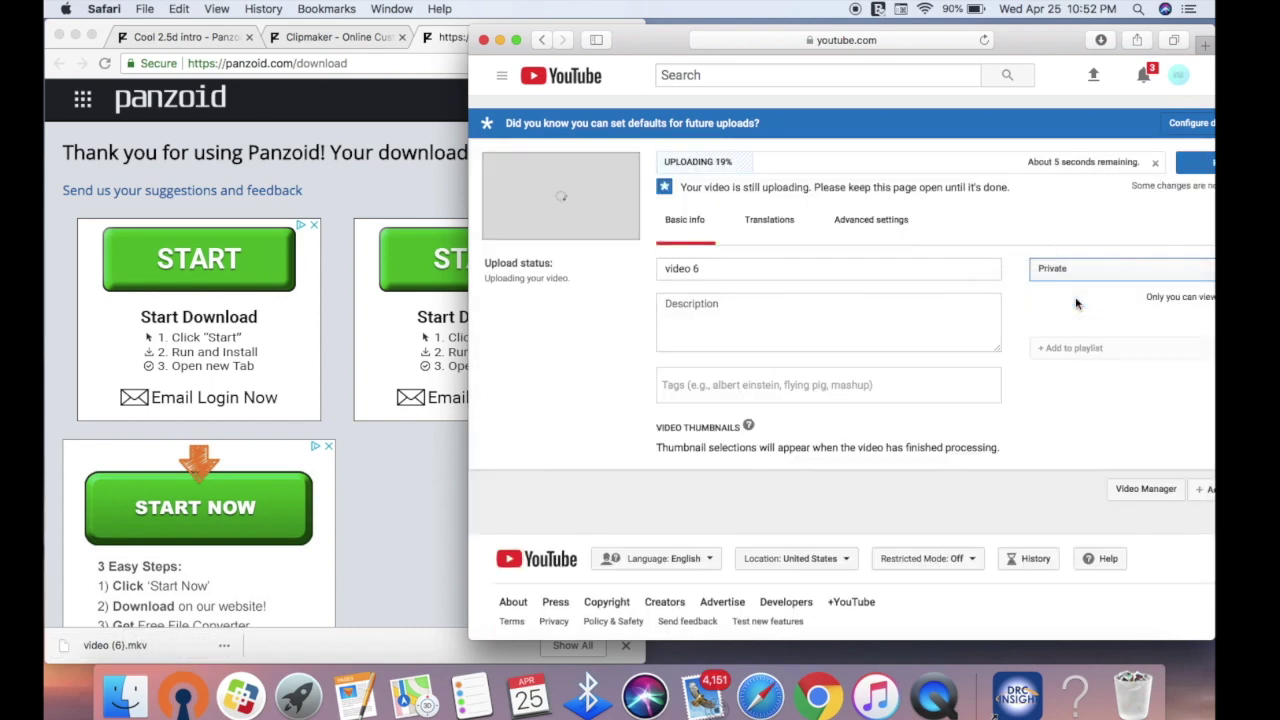
click(517, 40)
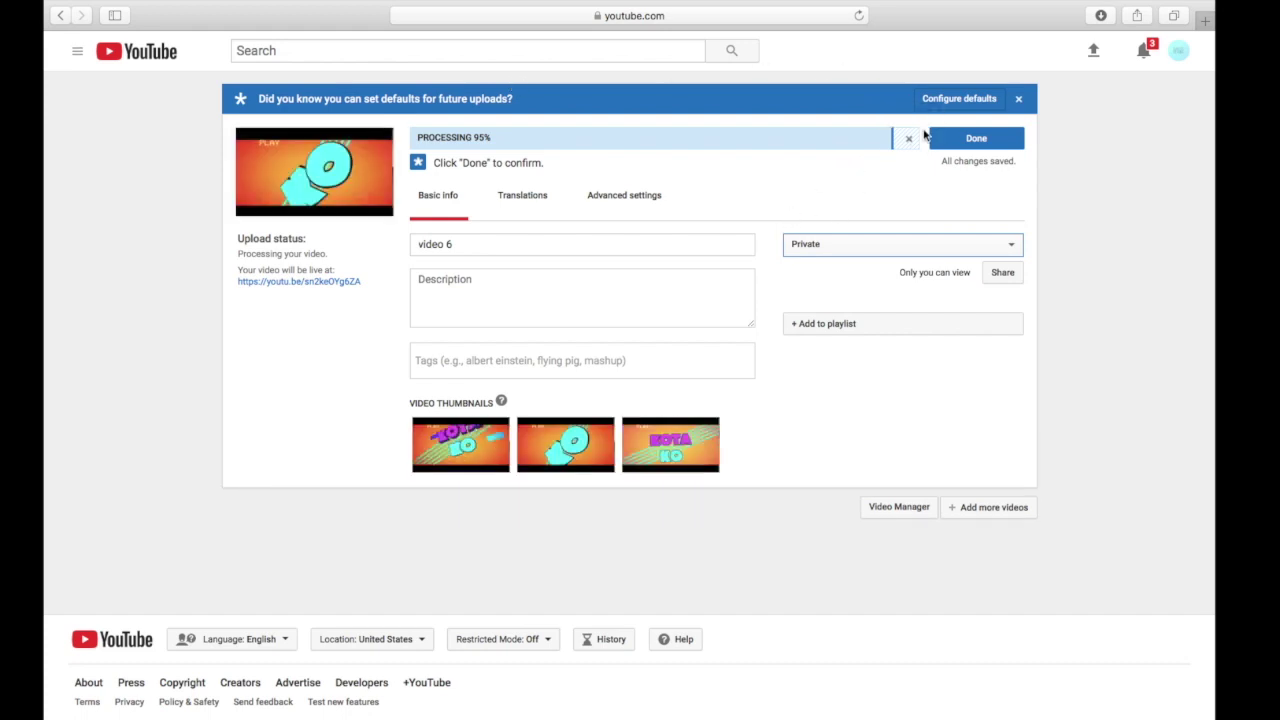
click(957, 139)
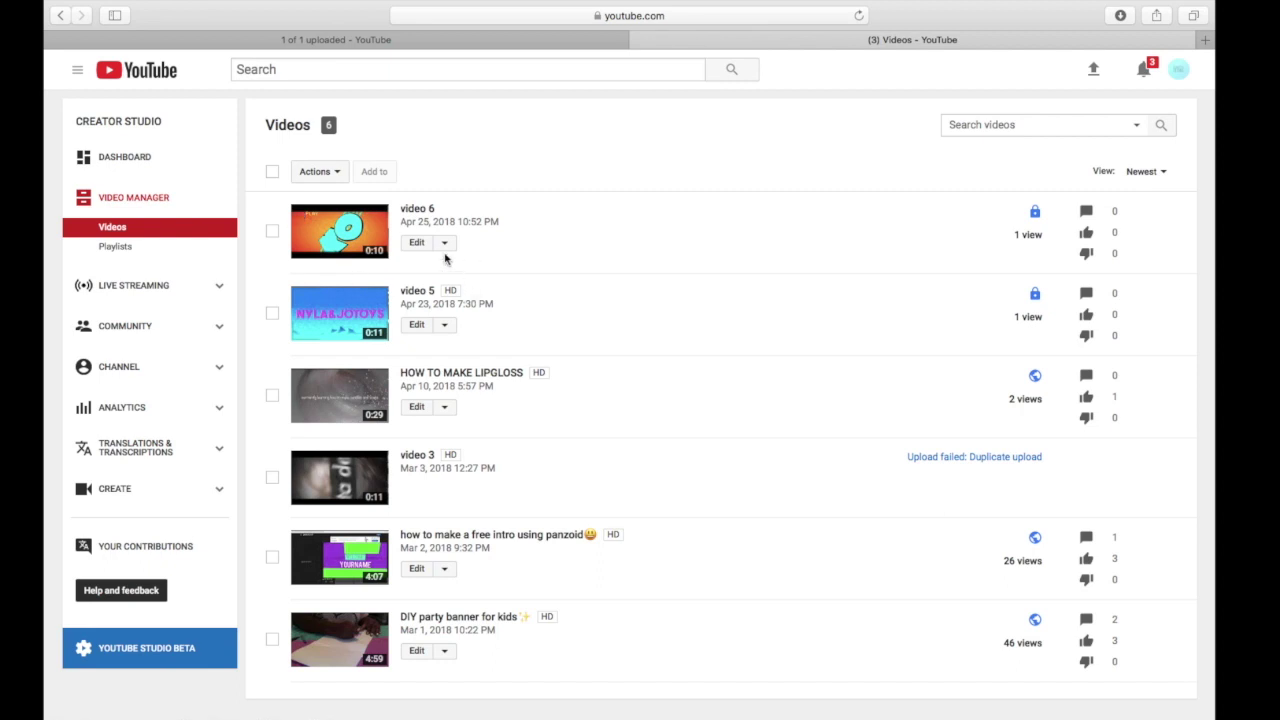
- Download video 6 as an MP4 from Video Manager and open video%206.mp4 from Downloads
click(444, 243)
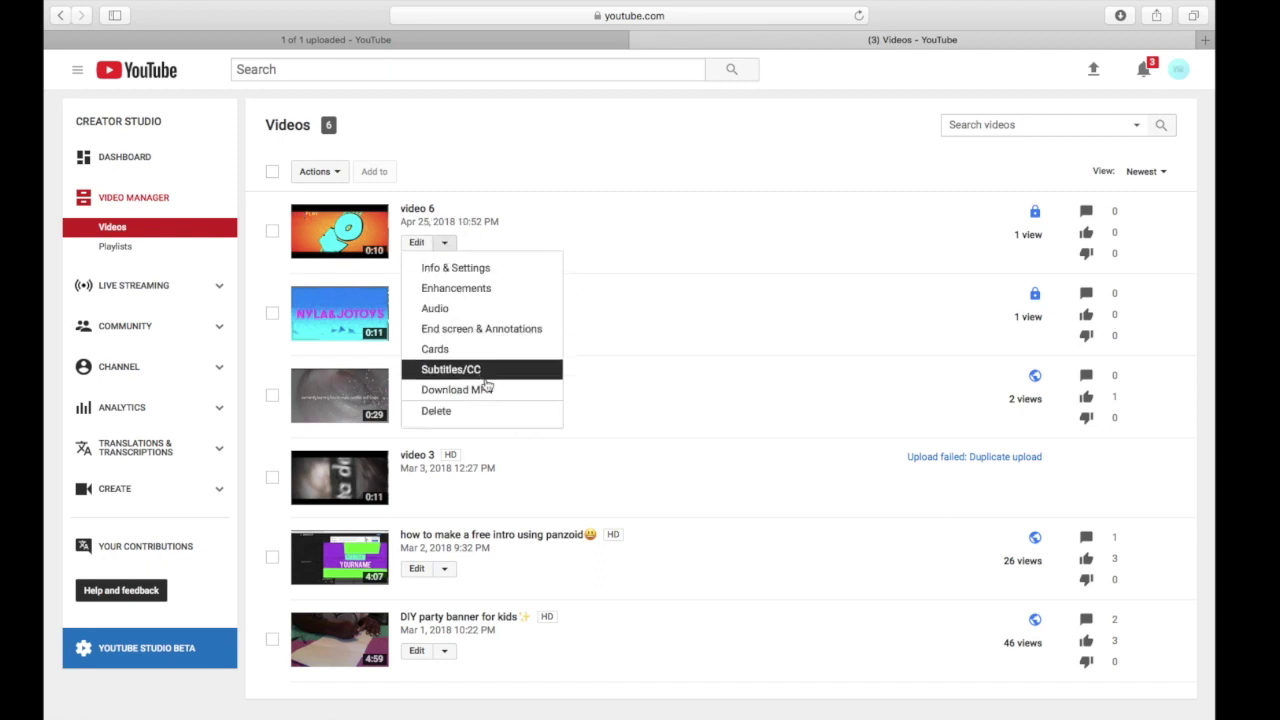
click(488, 389)
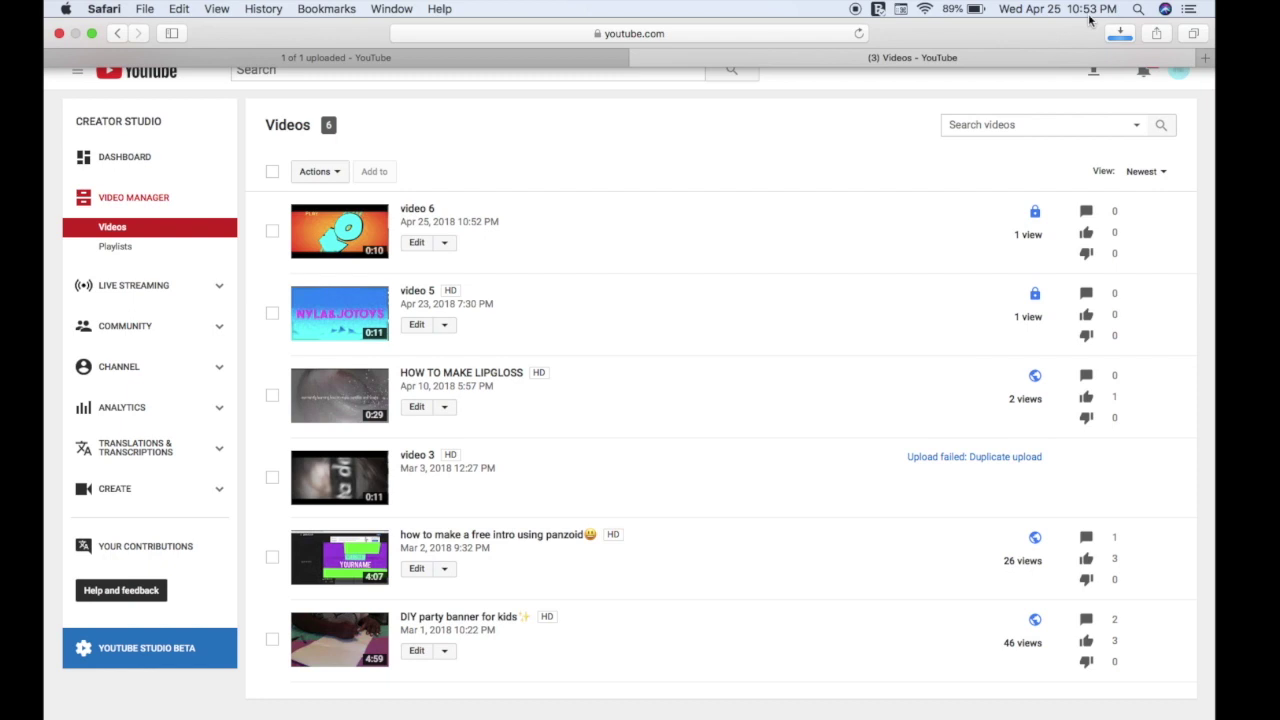
click(1120, 33)
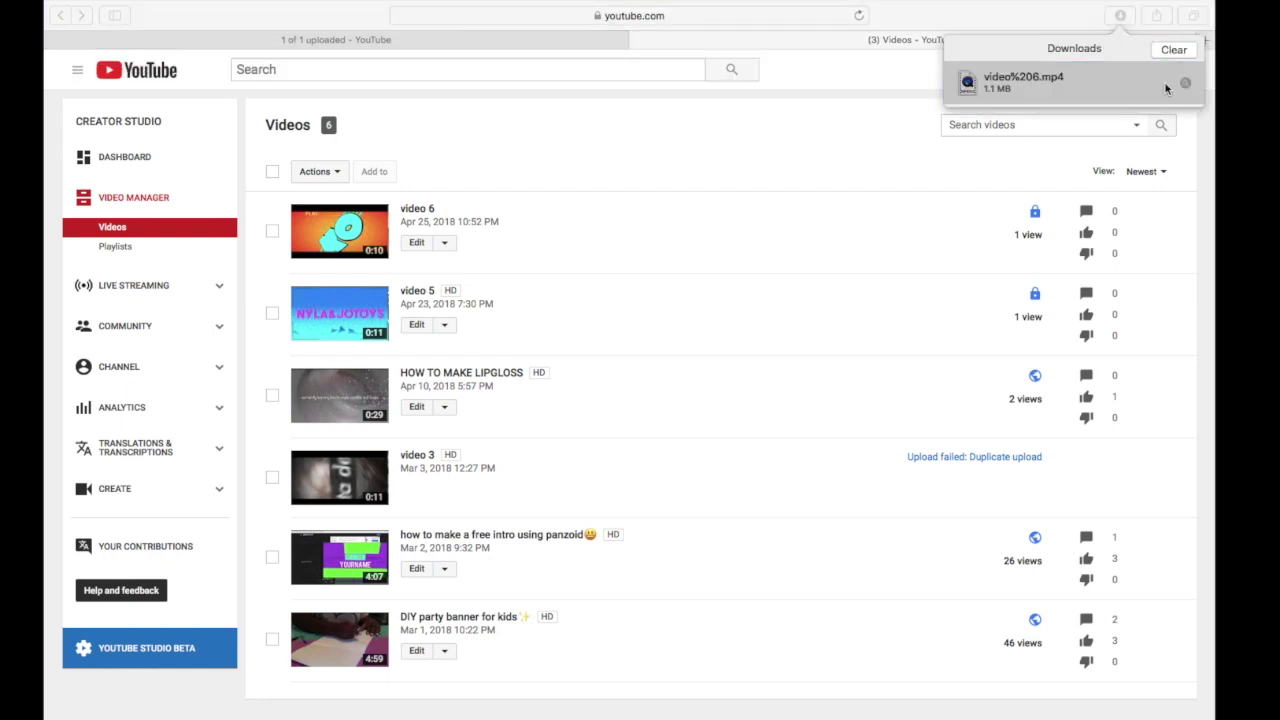
double_click(1030, 80)
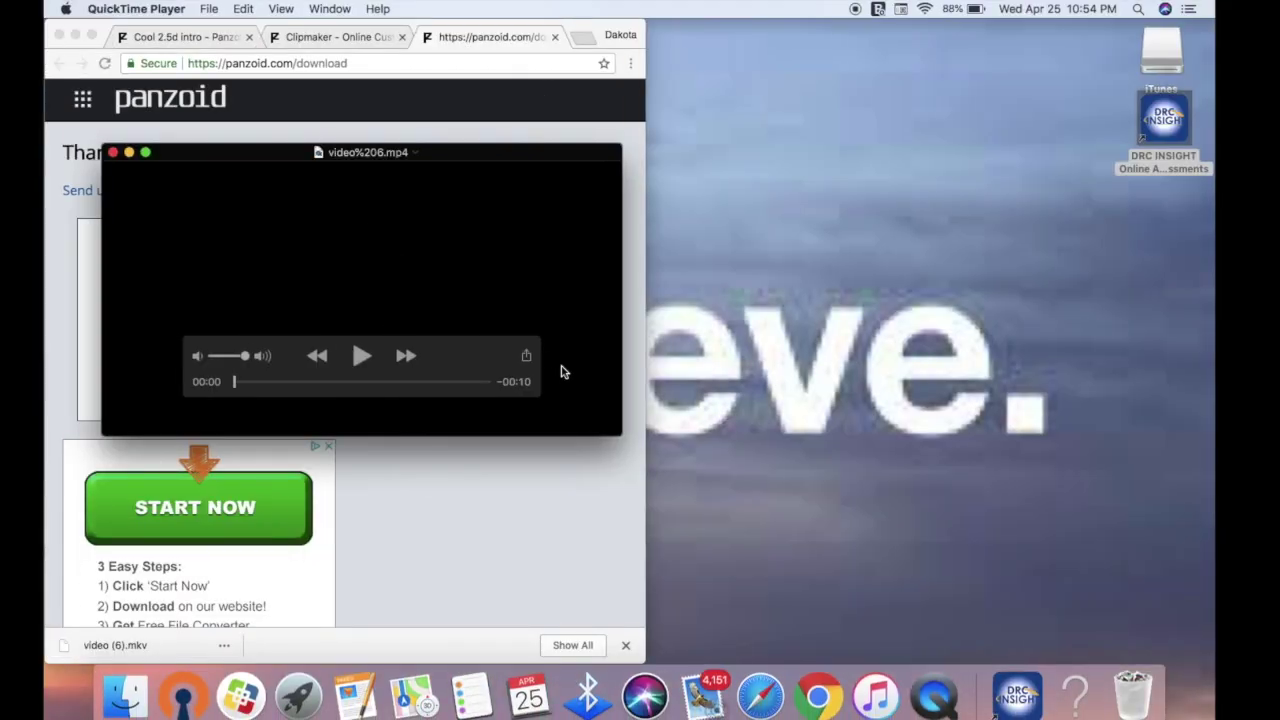
- Play video%206.mp4 in QuickTime Player to check the purple KOTA and cyan KO intro
click(362, 357)
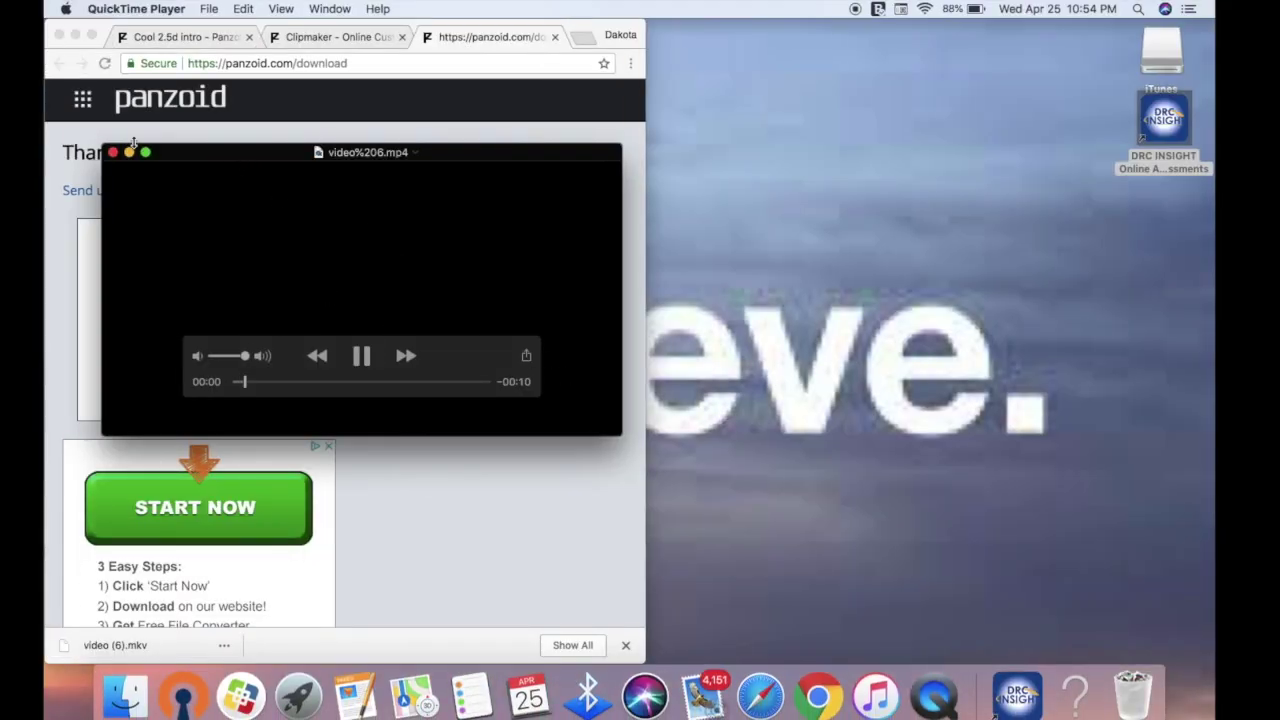